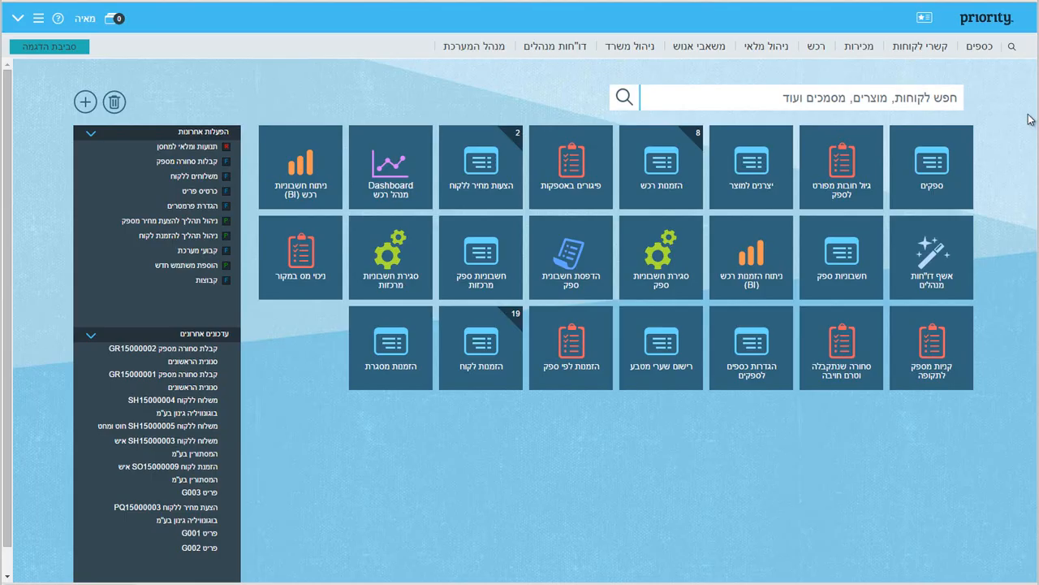
- Open the item card form (כרטיס פריט) for inventory products and enter part number M006 with the description מוצר להדגמה
click(770, 51)
mouse_move(767, 70)
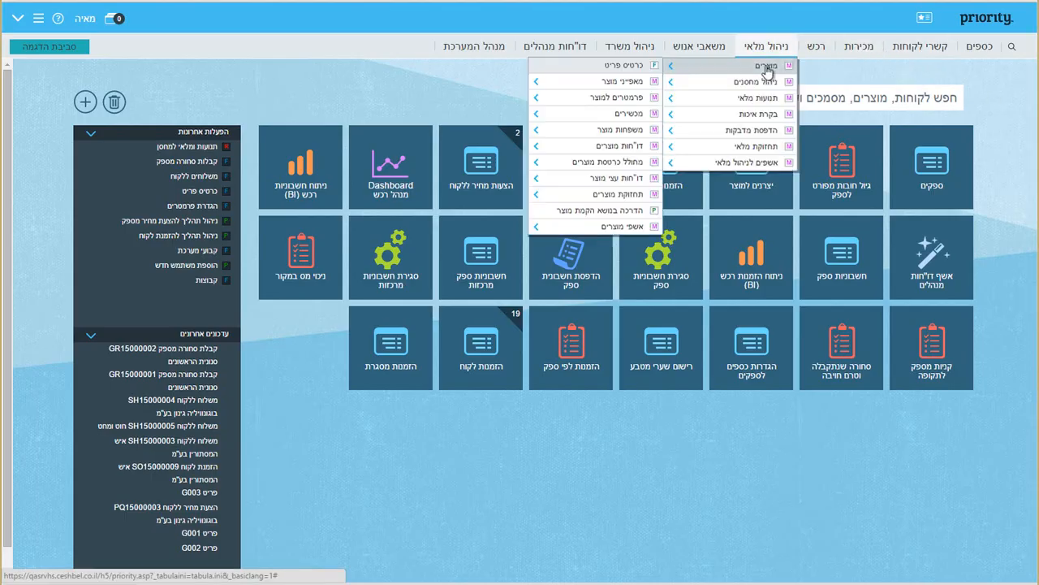
click(637, 74)
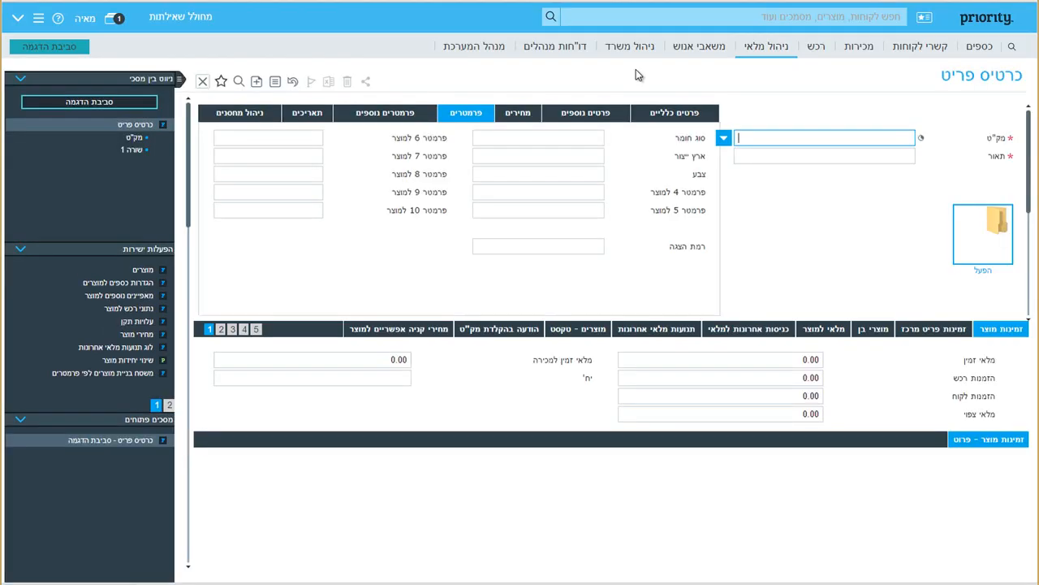
text(M006)
key(Tab)
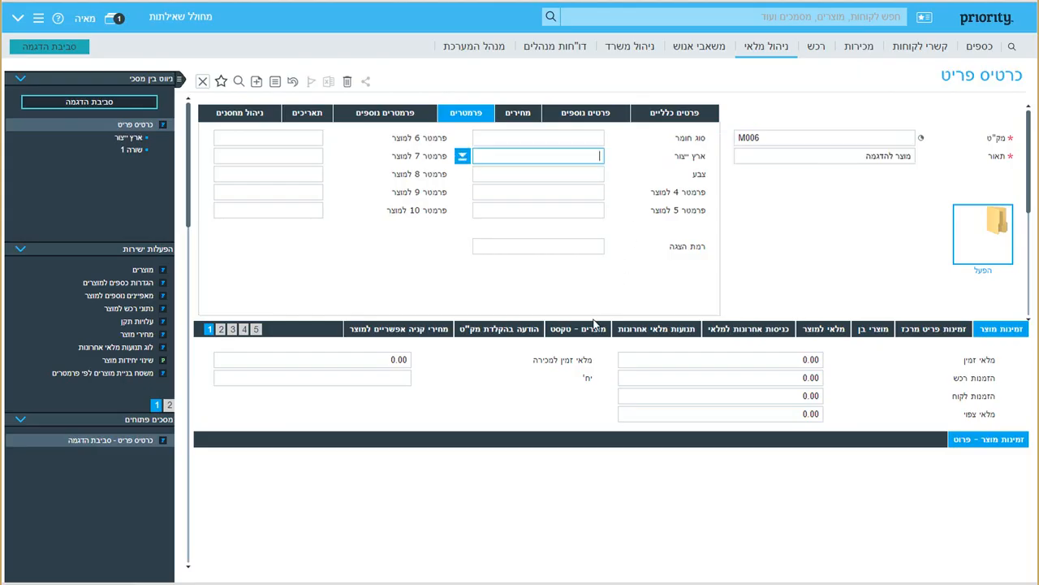
- Open the product text sub-form (מוצרים - טקסט), return to the M006 card and attach the image 19.jpg
click(589, 331)
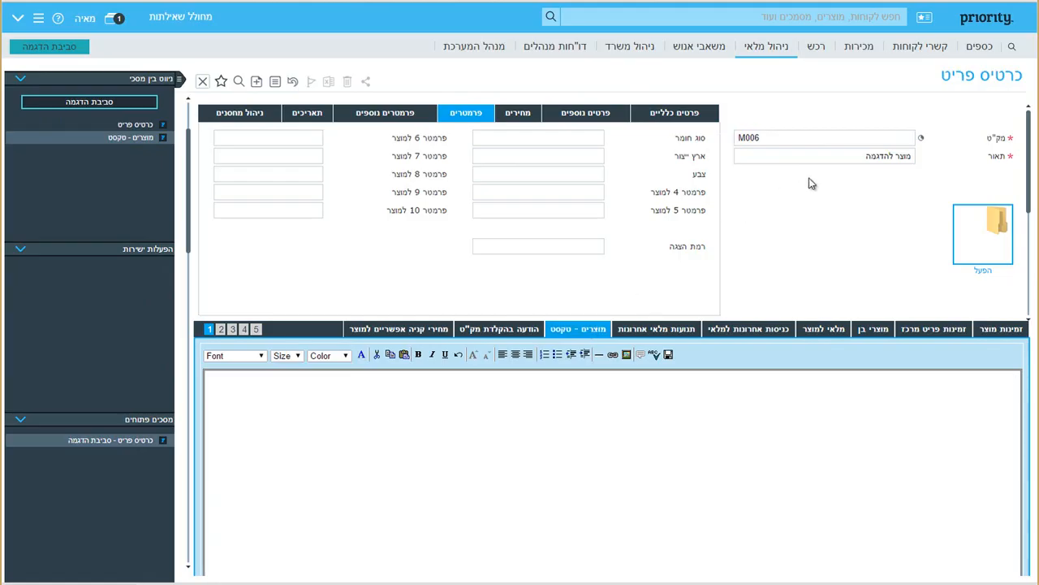
click(828, 158)
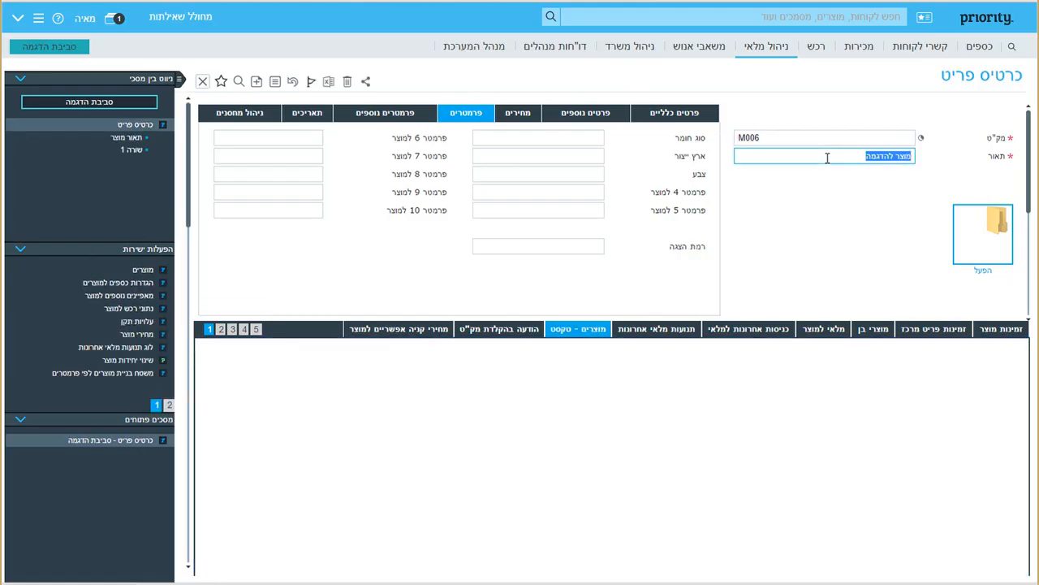
click(999, 223)
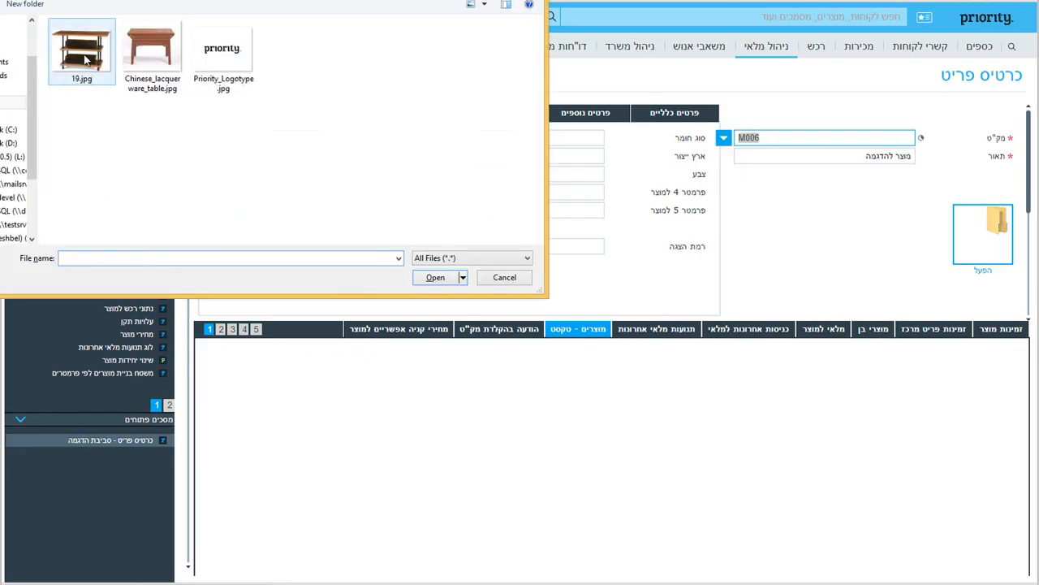
double_click(85, 60)
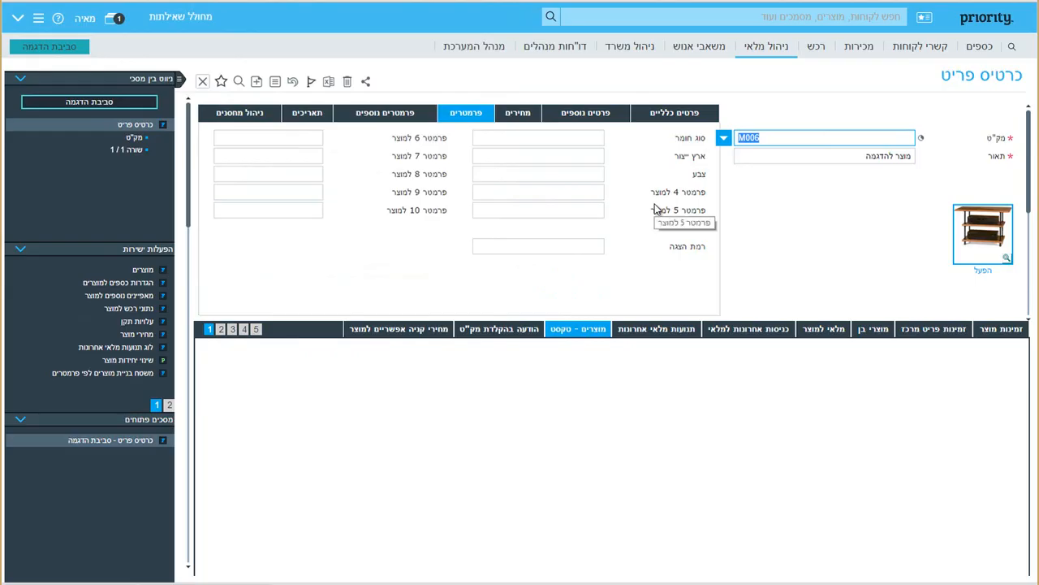
- Examine the item type (טיפוס) options and the help for the purchase/sale unit field in the additional details of M006
click(608, 124)
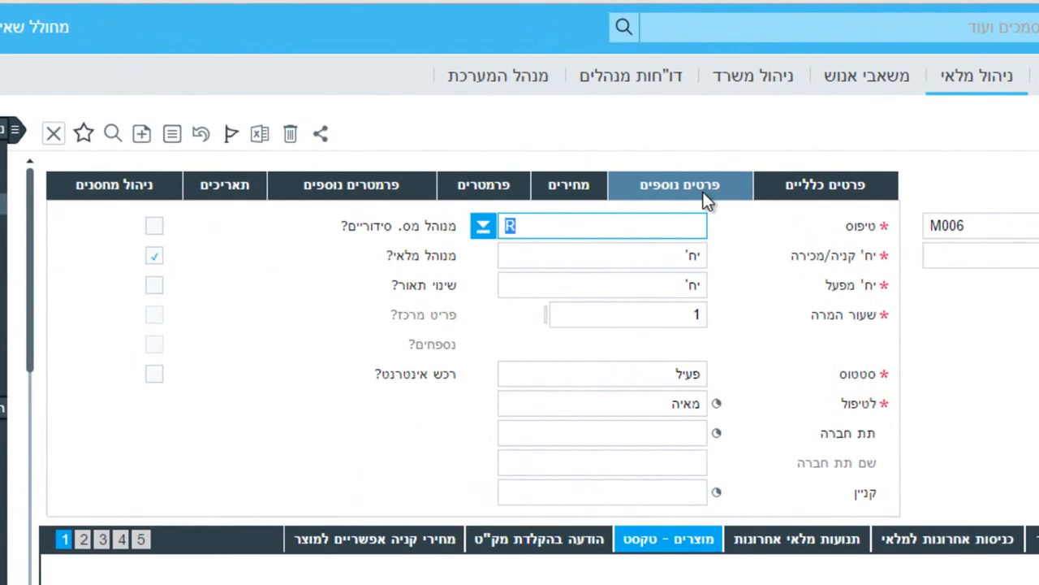
click(483, 225)
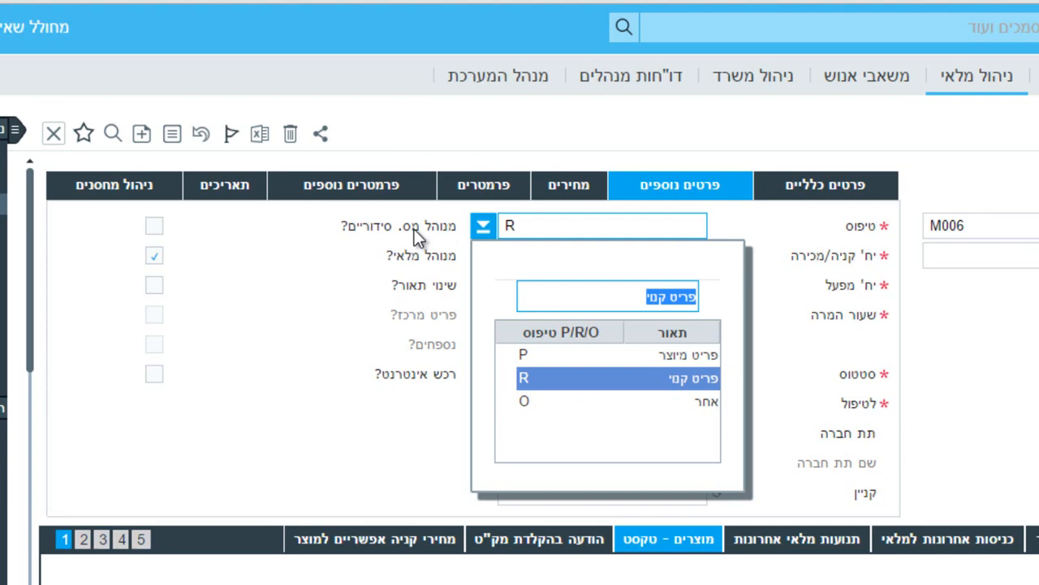
key(Return)
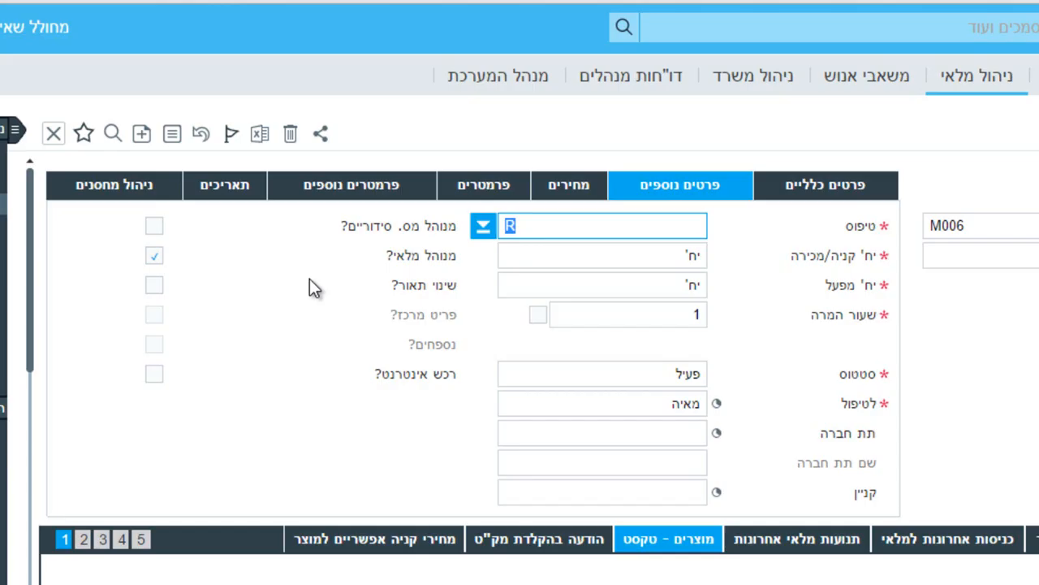
key(Tab)
key(F1)
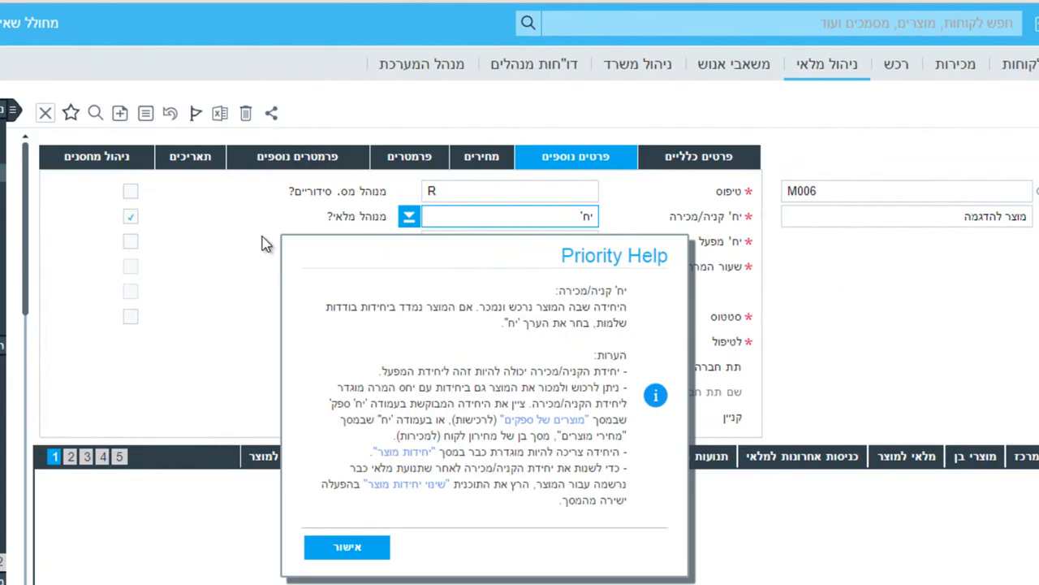
key(Escape)
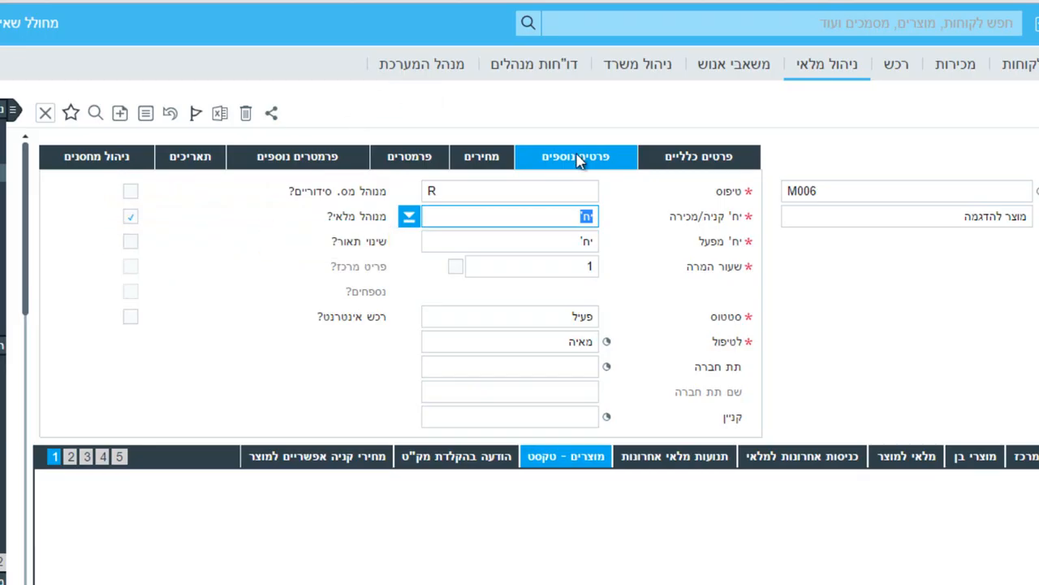
- Enter "Demo Product" as the foreign-language description (תאור לועזי) in the general details of M006
click(713, 158)
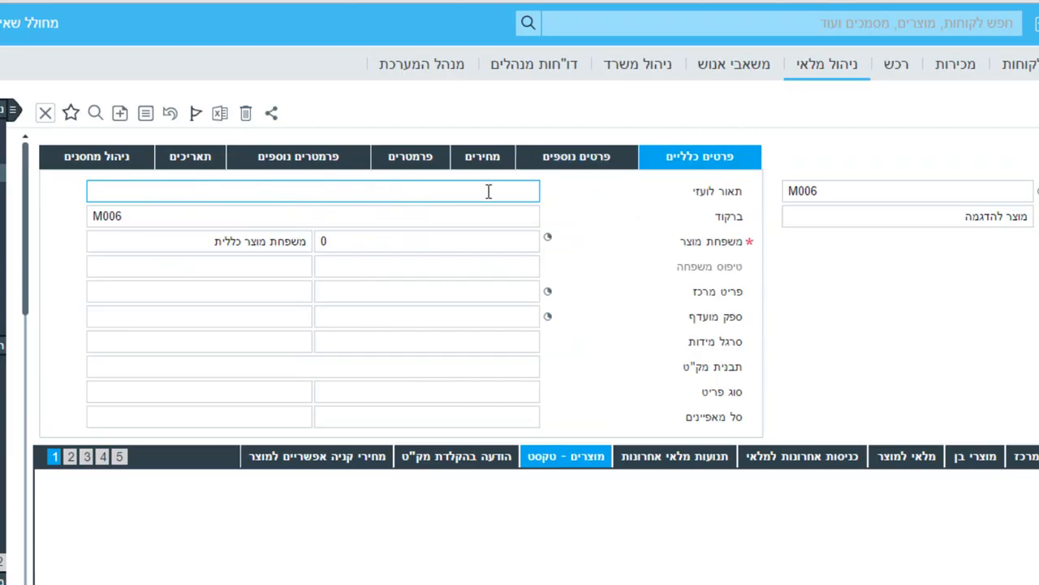
text(Demo Product)
key(Tab)
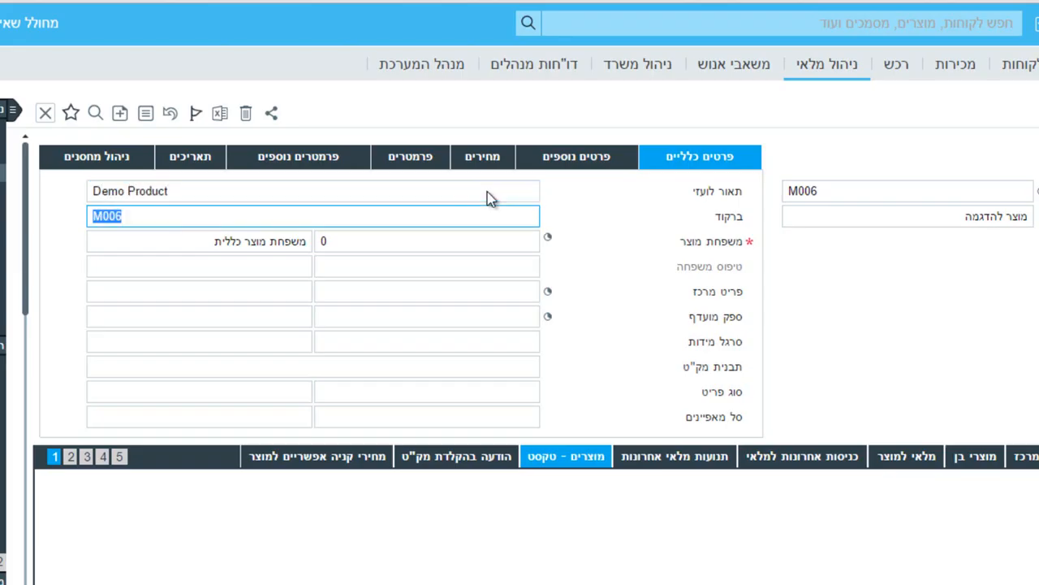
- Examine the available product families for M006 and their definition form (משפחות מוצר), and return to the item card
key(Tab)
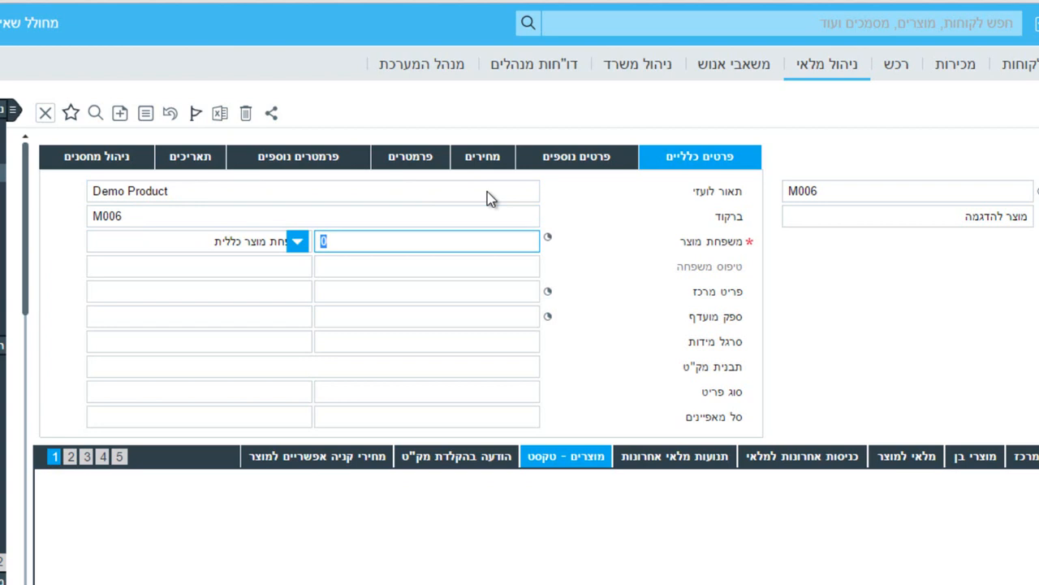
key(F6)
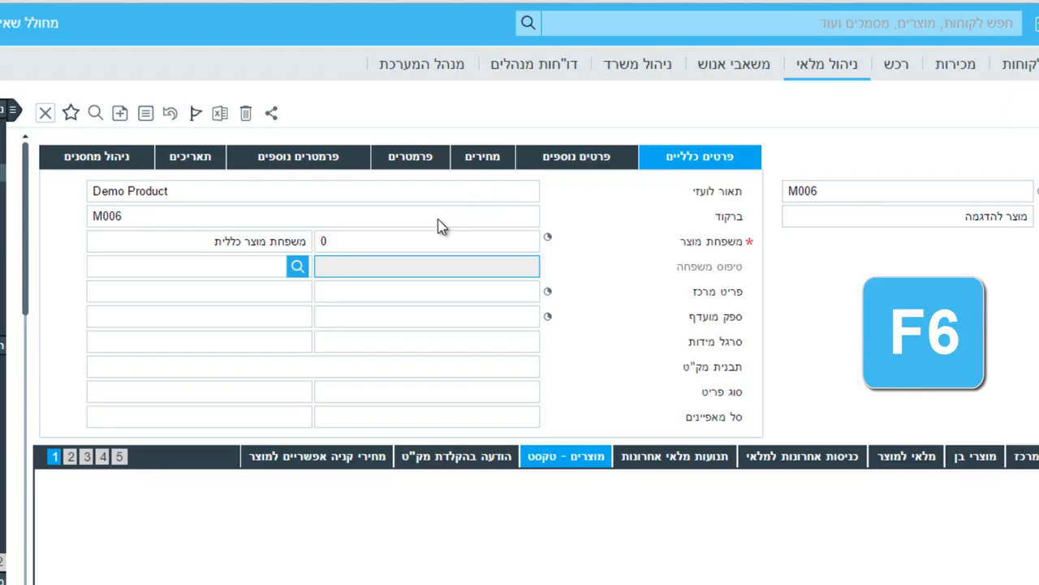
click(410, 235)
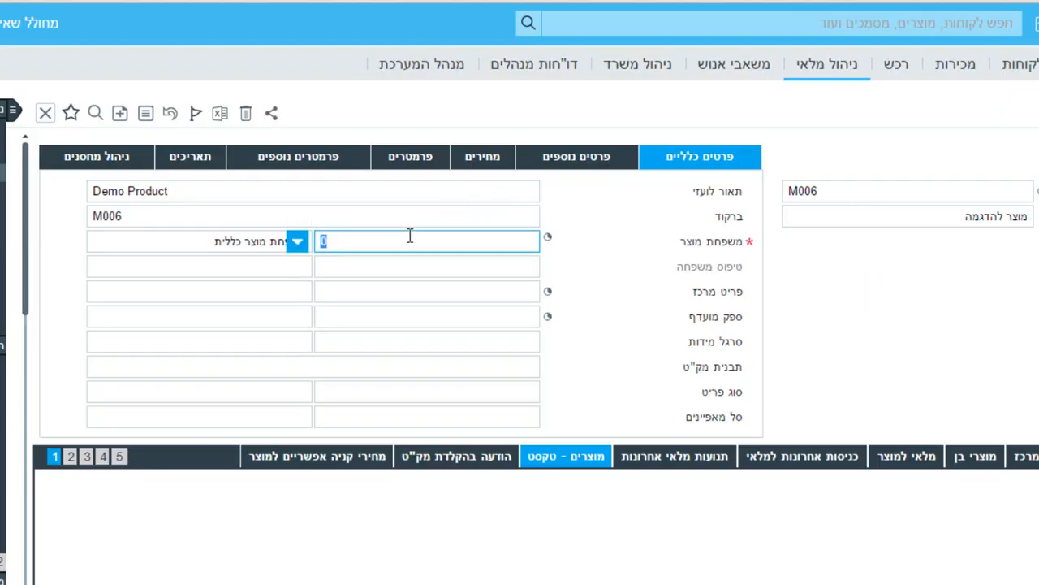
key(F6)
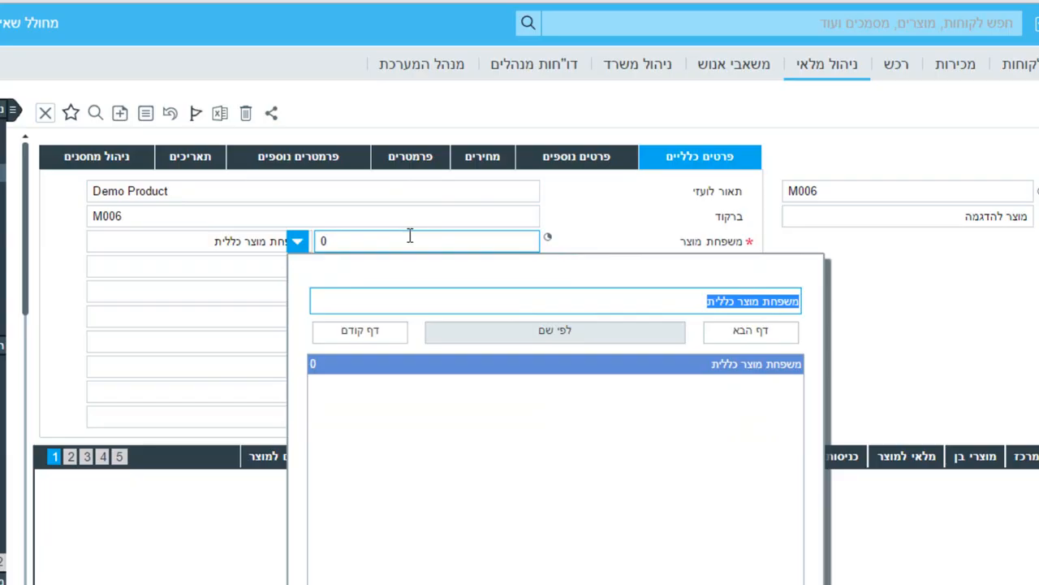
key(BackSpace)
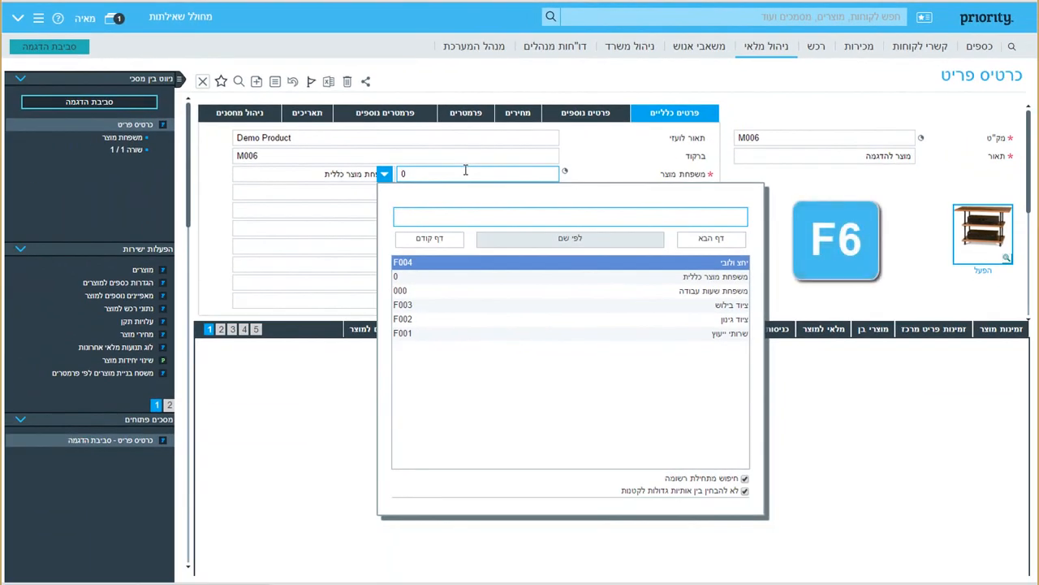
key(F6)
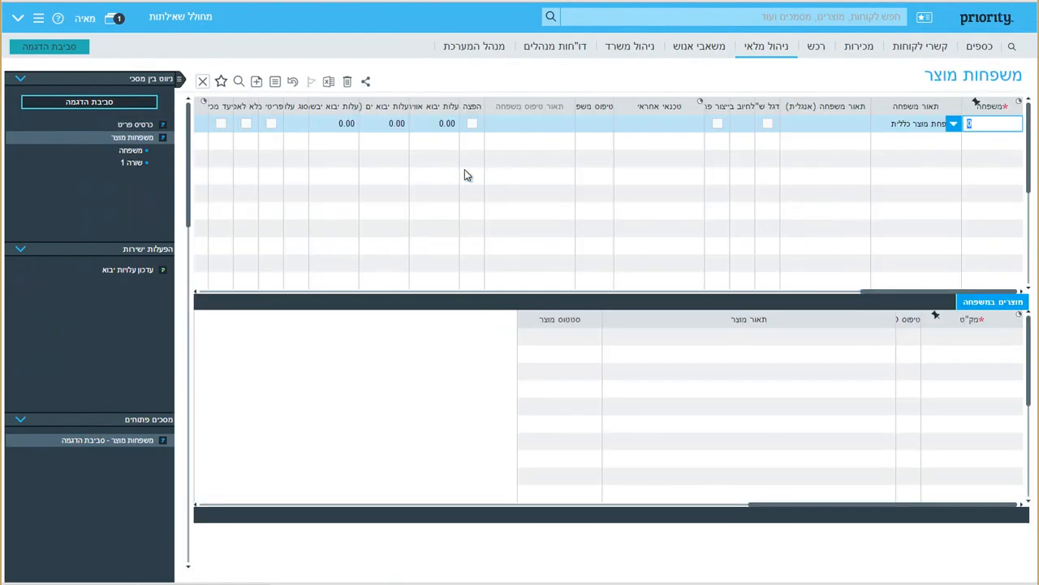
key(Escape)
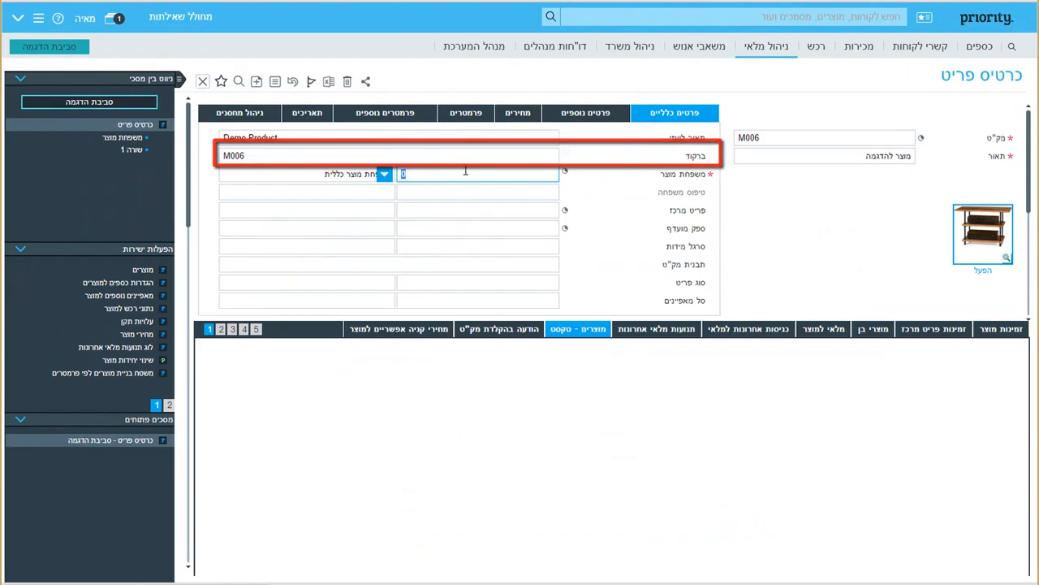
- Set the preferred supplier (ספק מועדף) of M006 to רהיטי מורדיני
key(Tab)
key(Tab)
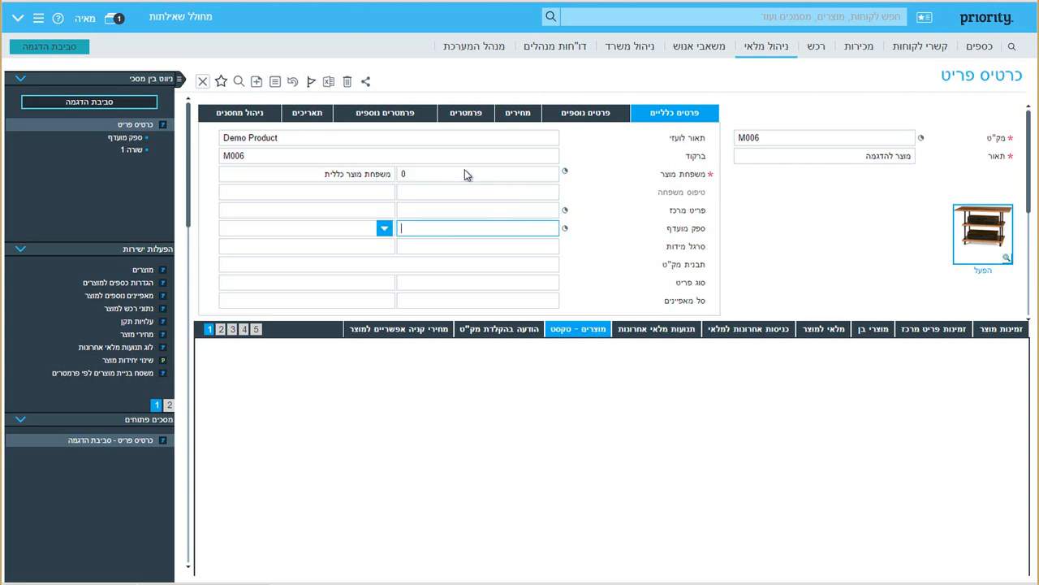
key(F6)
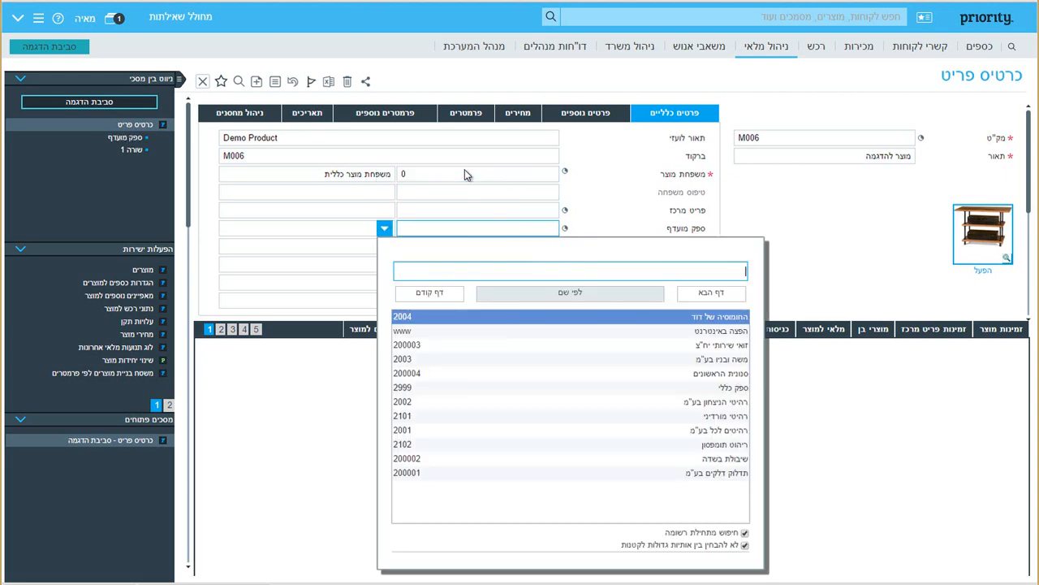
click(661, 415)
click(512, 264)
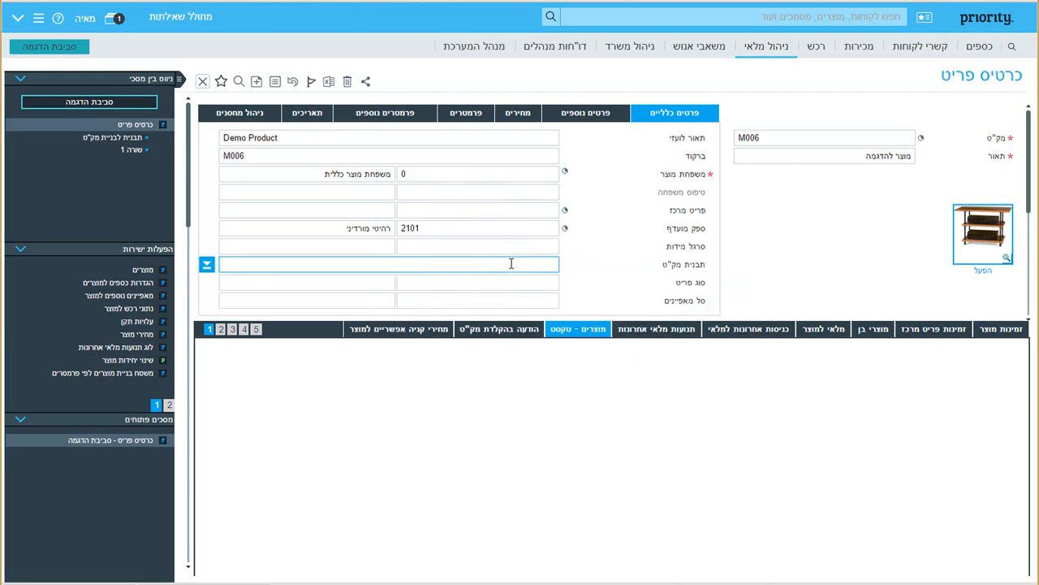
- Set the base list price of M006 to 320 and its standard cost in shekels to 217
click(515, 114)
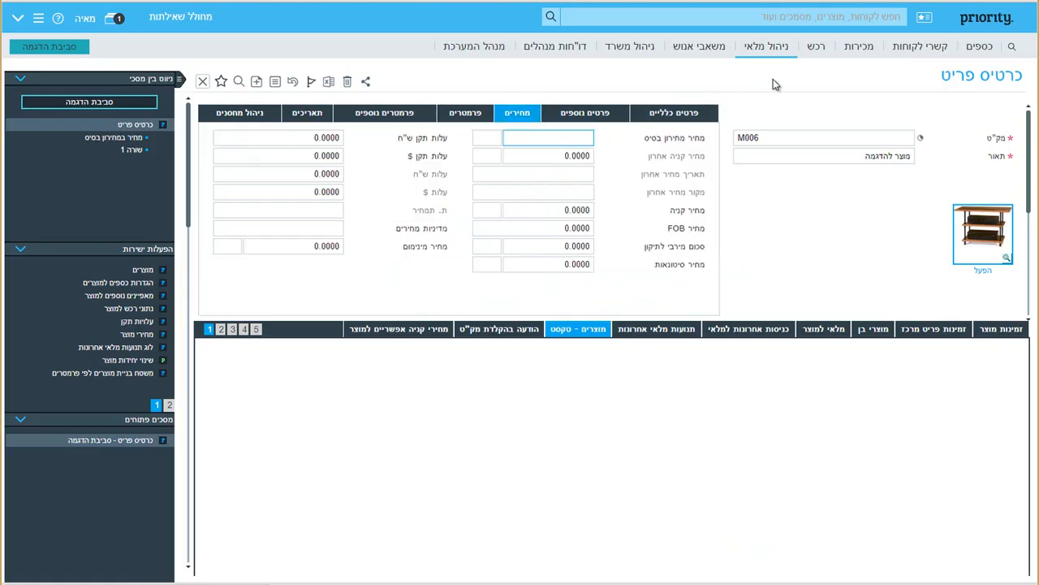
text(320)
key(Tab)
key(Tab)
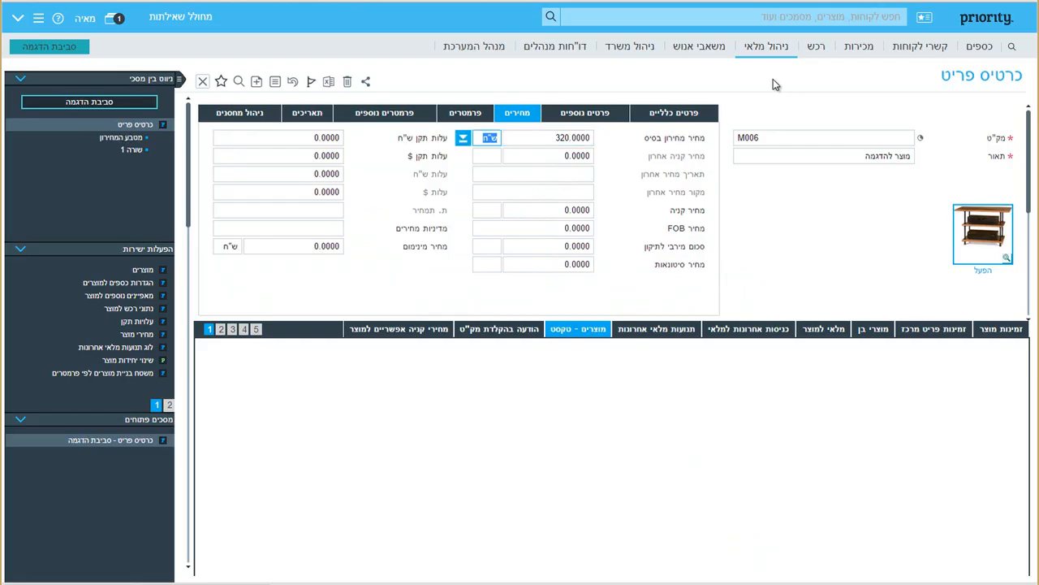
text(217)
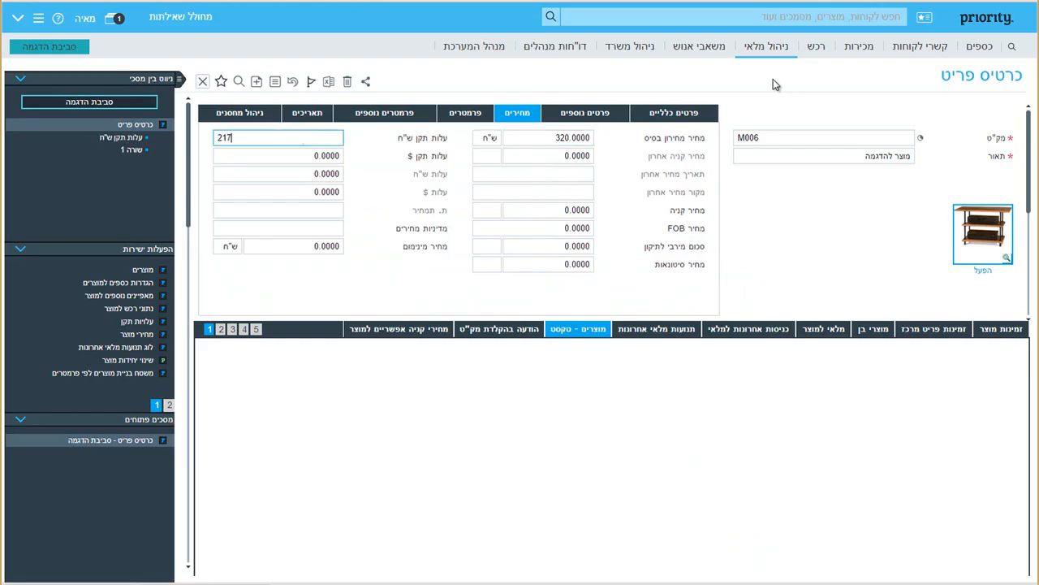
key(Tab)
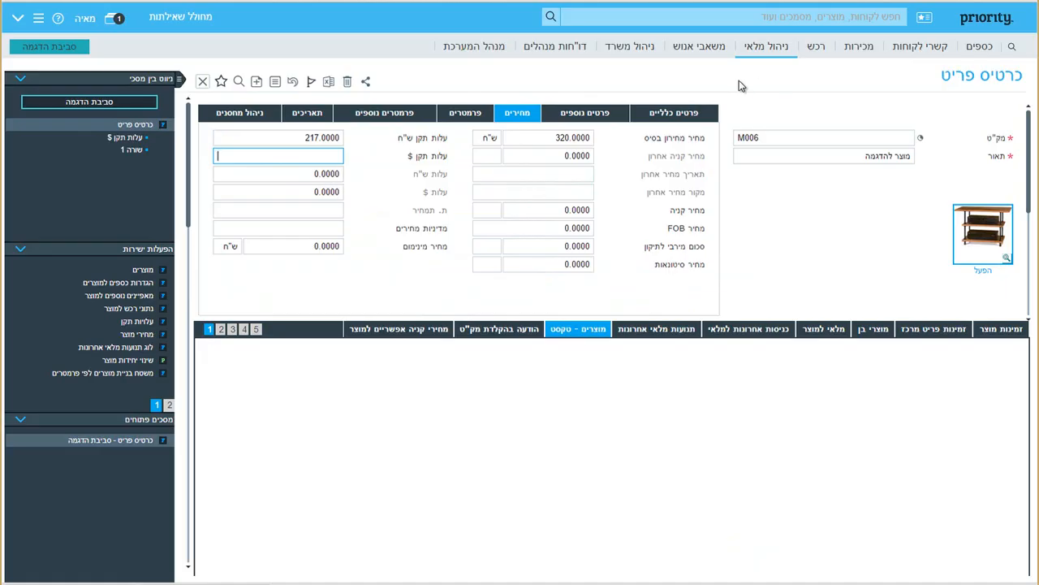
- Set the material type parameter (סוג חומר) of M006 to עץ
click(464, 114)
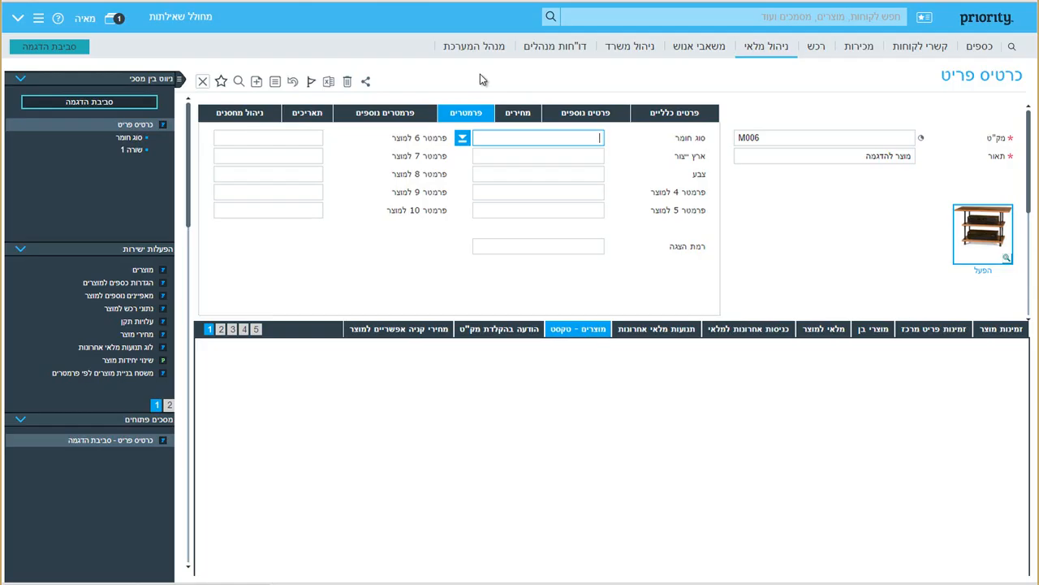
key(F6)
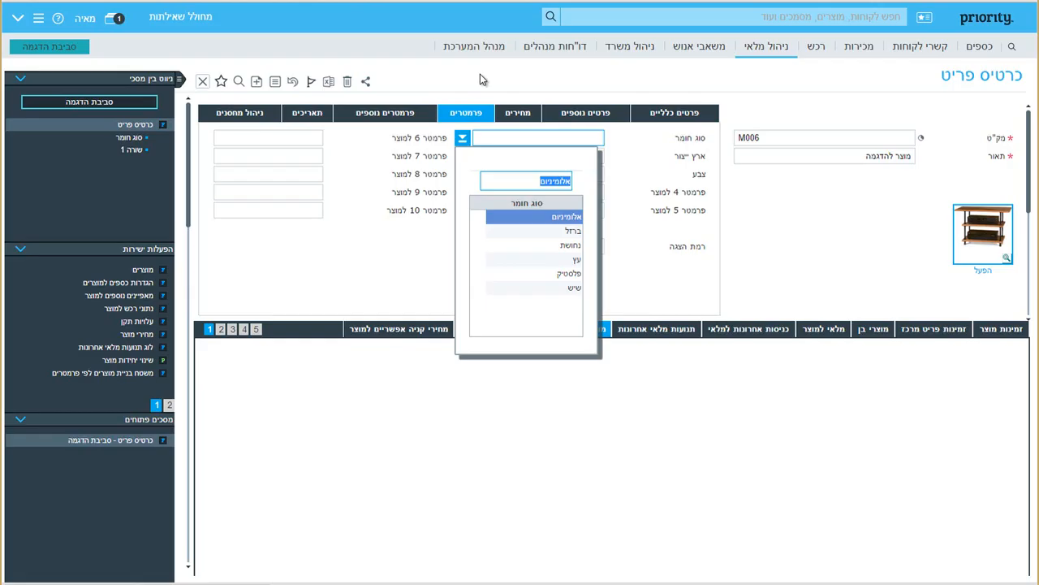
key(Down)
key(Down)
key(Down)
key(Return)
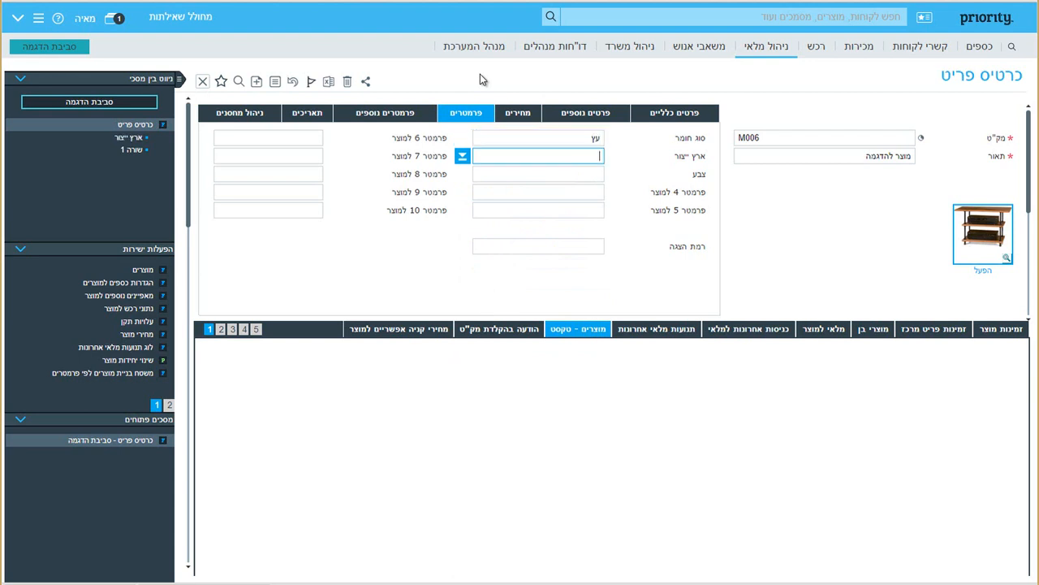
- Add the part-entry message איסוף עצמי מהמפעל as the first text line for M006 and return to the item card
click(494, 329)
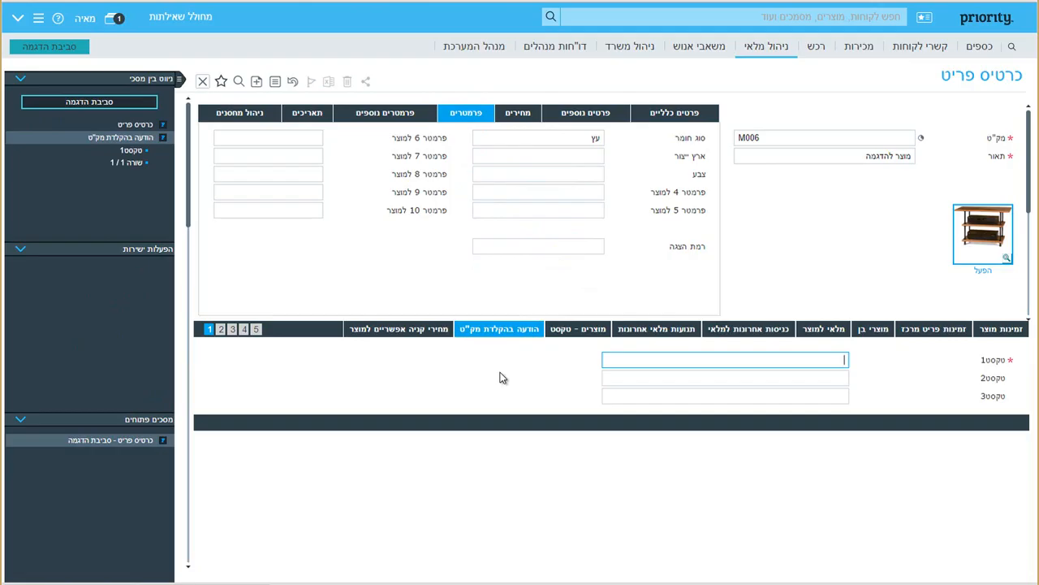
text(איסוף עצמי מהמפעל)
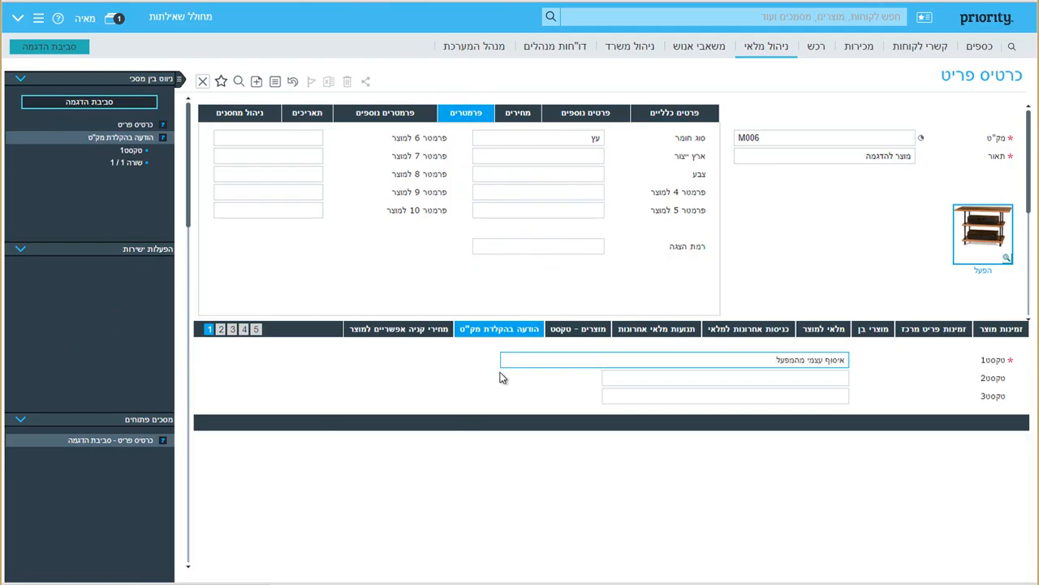
click(578, 209)
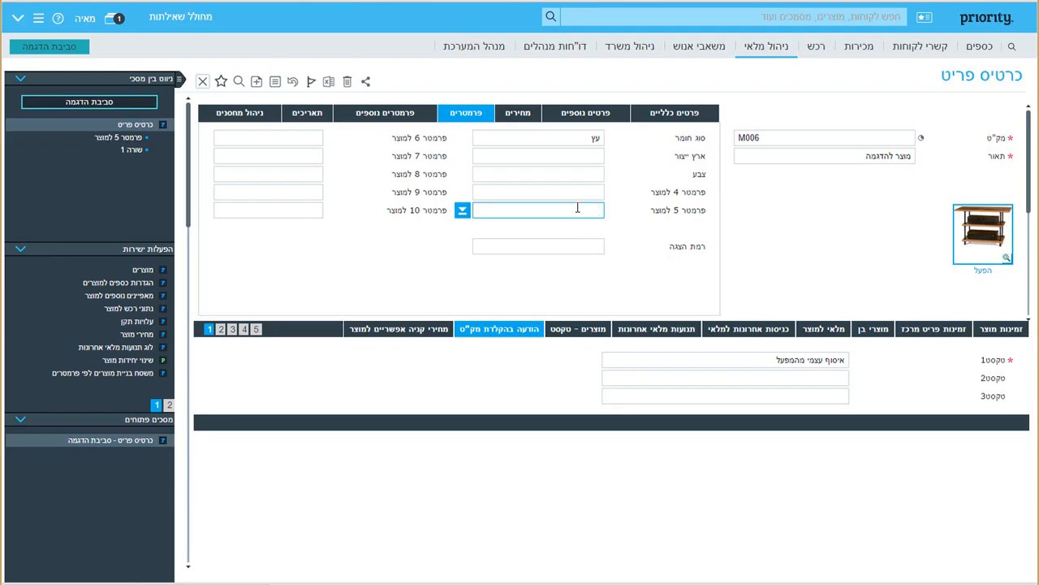
- Look at the child parts sub-form (מוצרי בן) of M006 and its part number list, then return to the item card
click(873, 329)
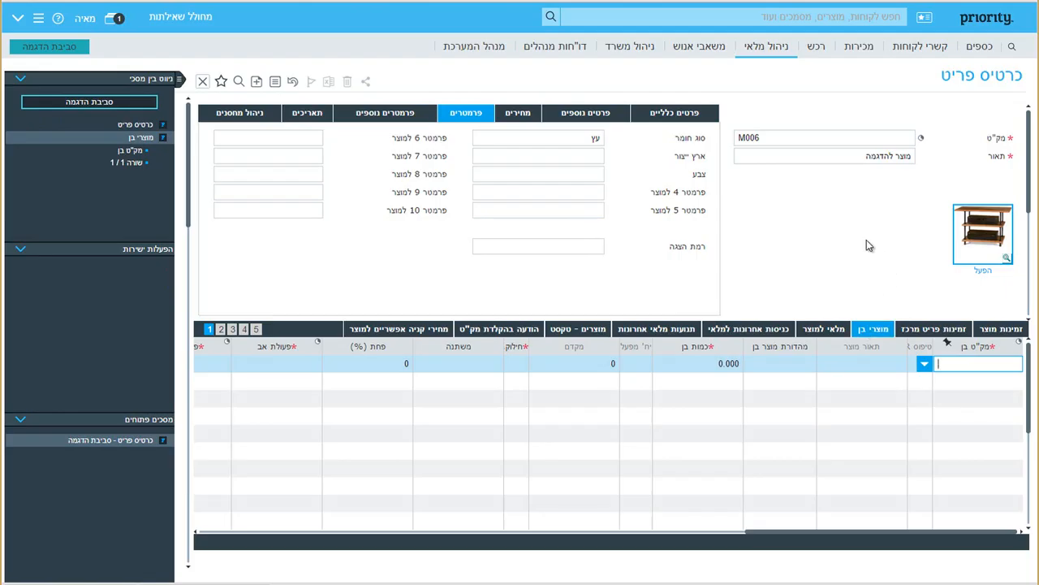
key(F6)
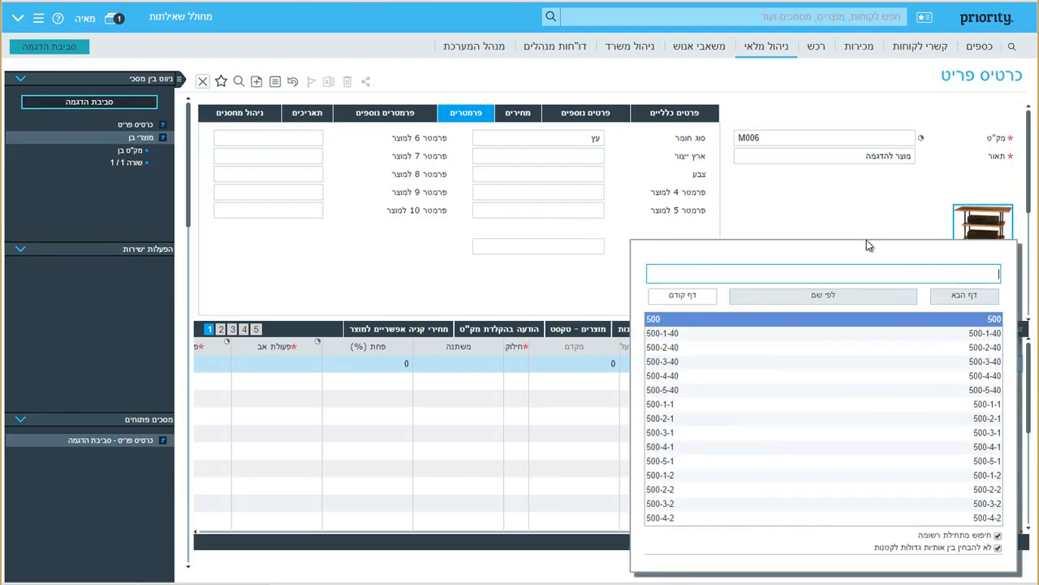
key(Escape)
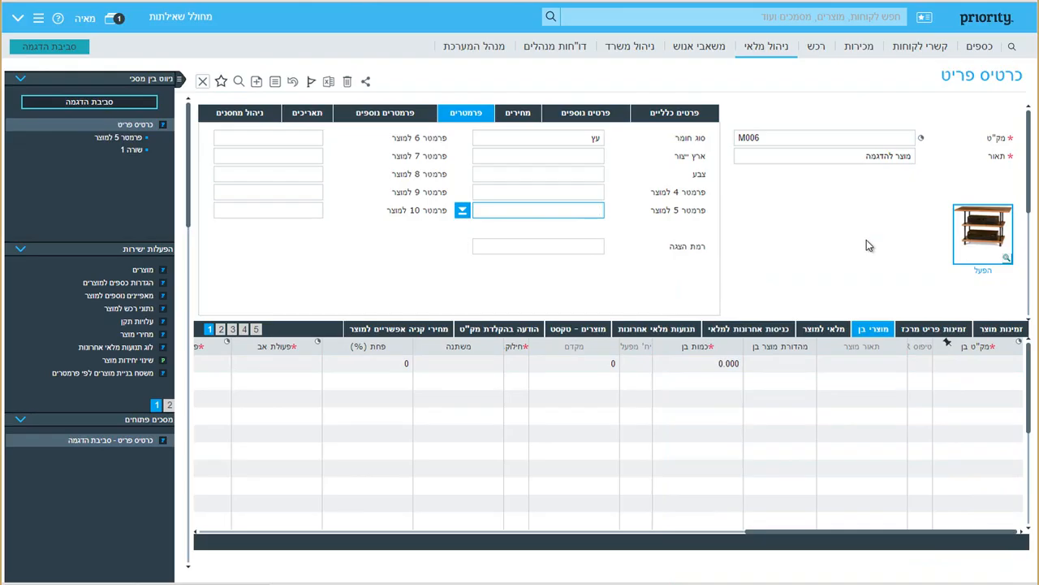
click(848, 140)
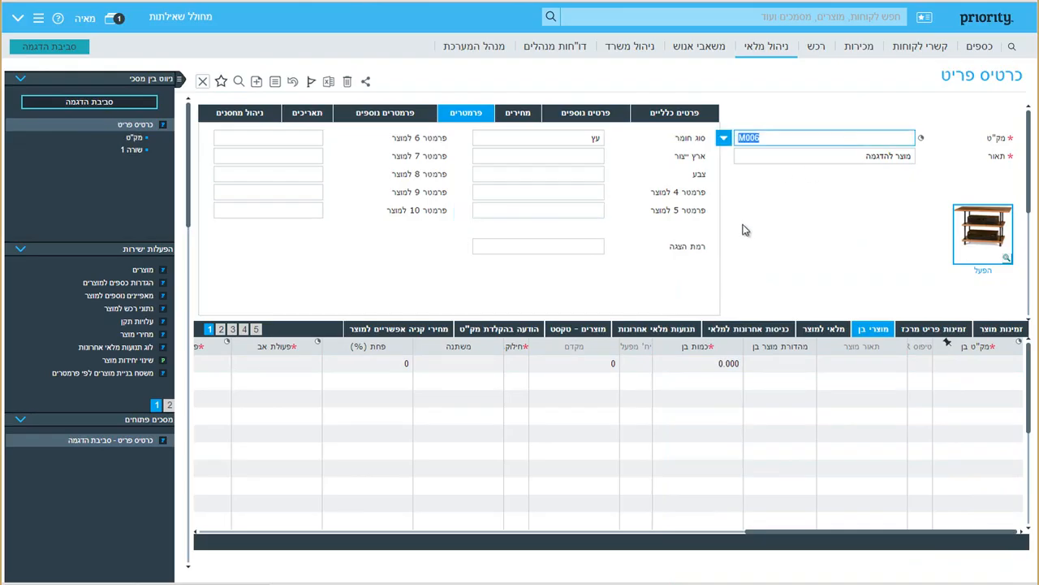
- Review M006's import settings and accounting family field in the financial settings form (הגדרות כספים למוצרים), then return to the item card
click(145, 283)
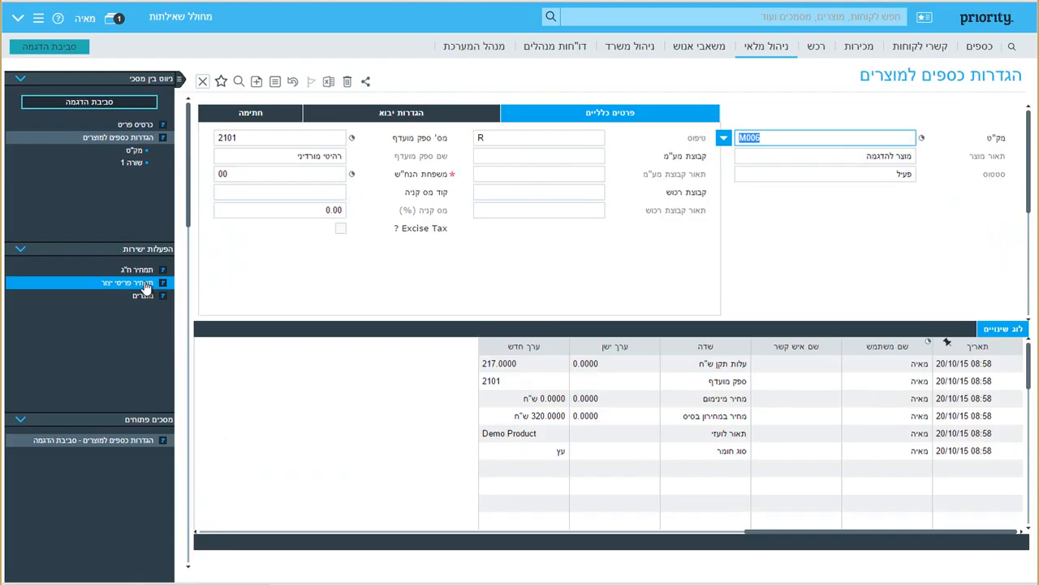
click(361, 116)
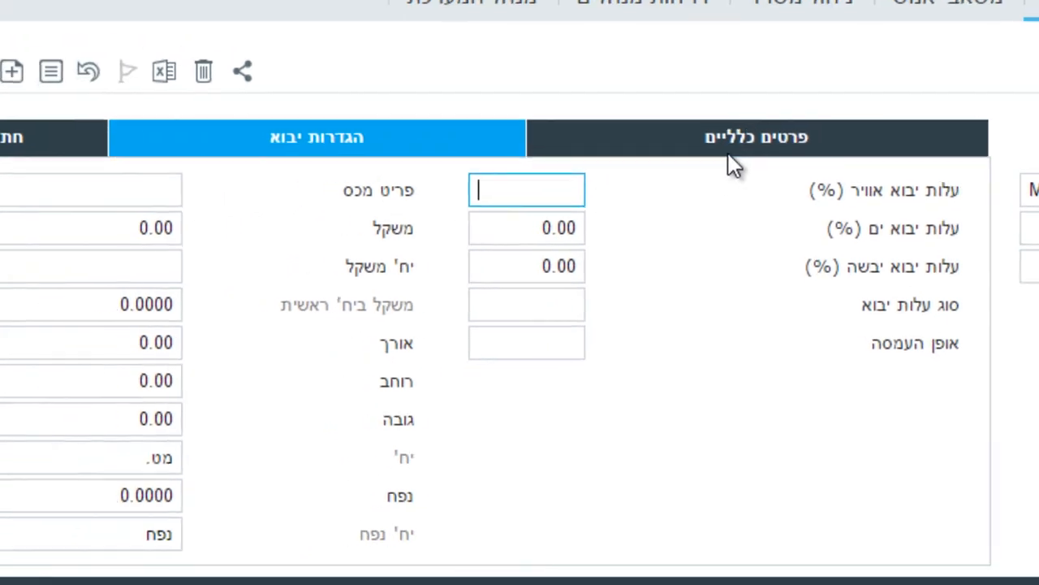
click(734, 163)
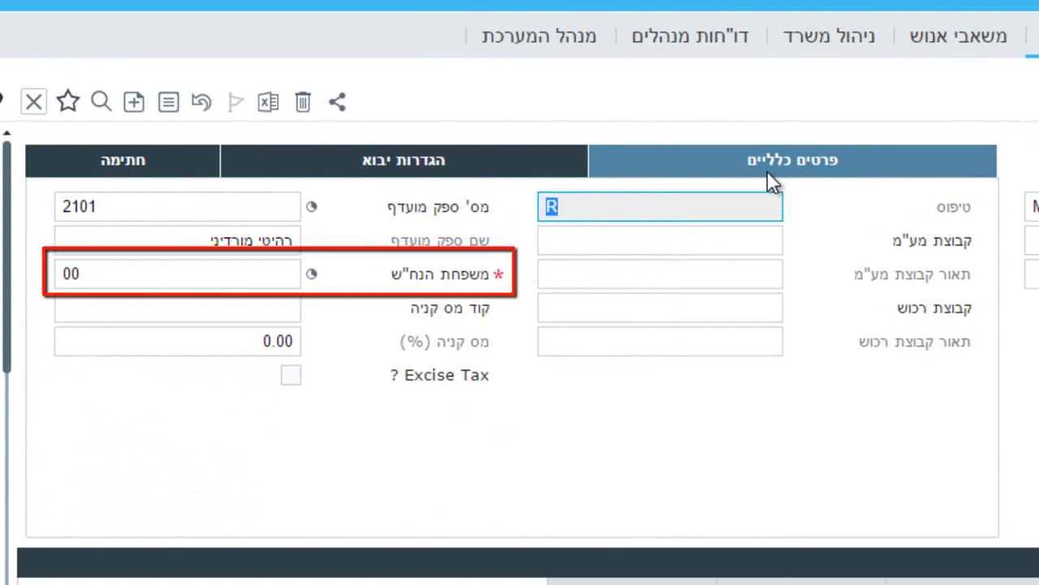
click(299, 273)
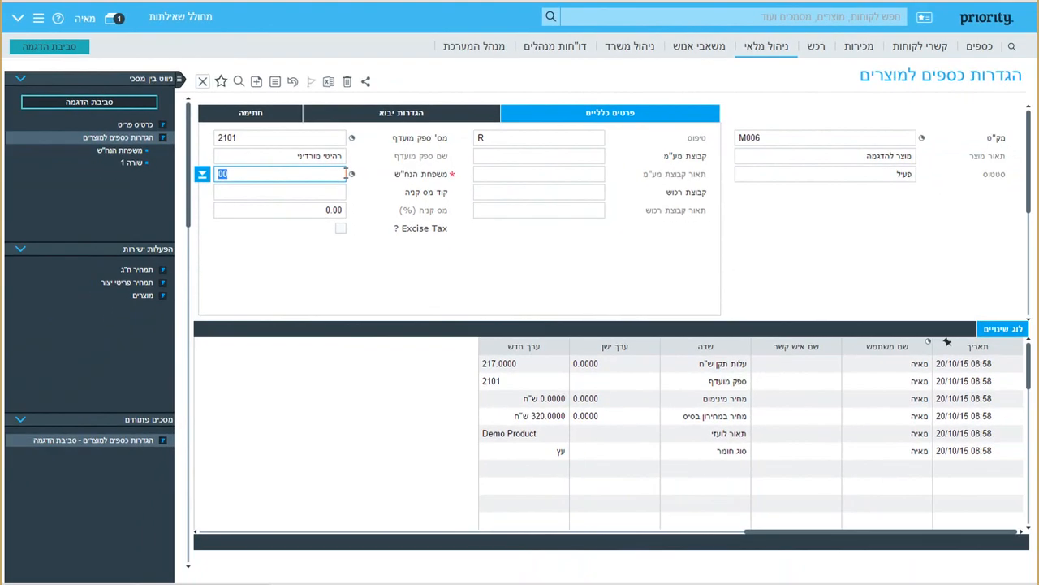
click(125, 126)
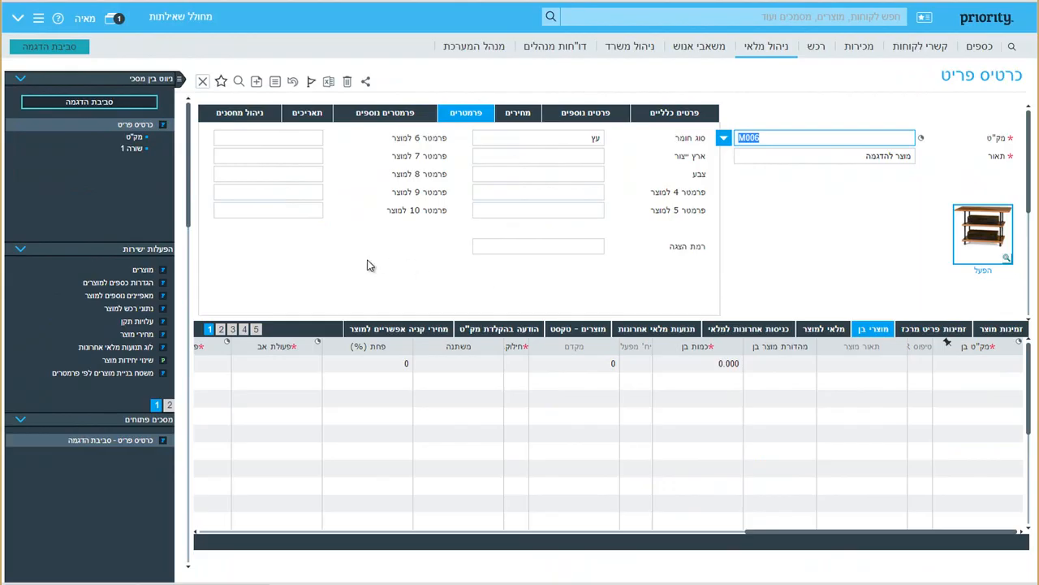
- Set the packing type code (קוד סוג אריזה) of M006 to 01 (ארגז) in its additional attributes and return to the item card
click(144, 296)
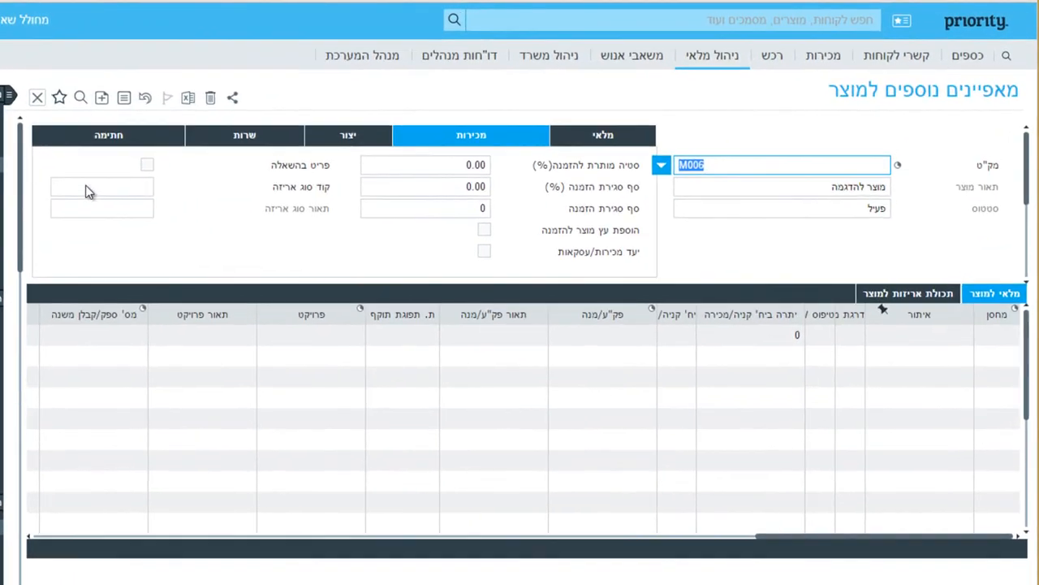
click(215, 156)
click(203, 156)
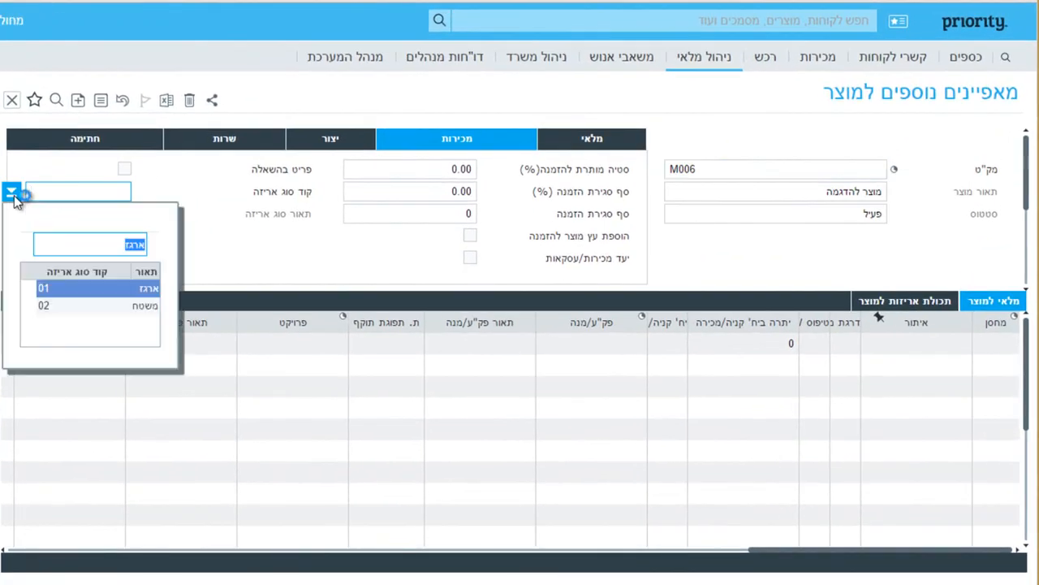
click(122, 287)
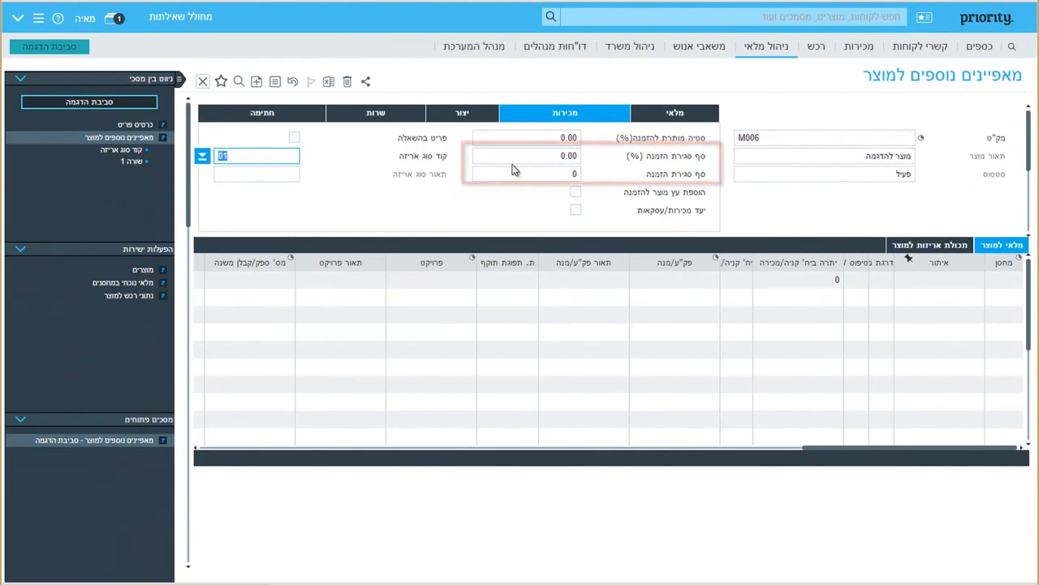
key(Escape)
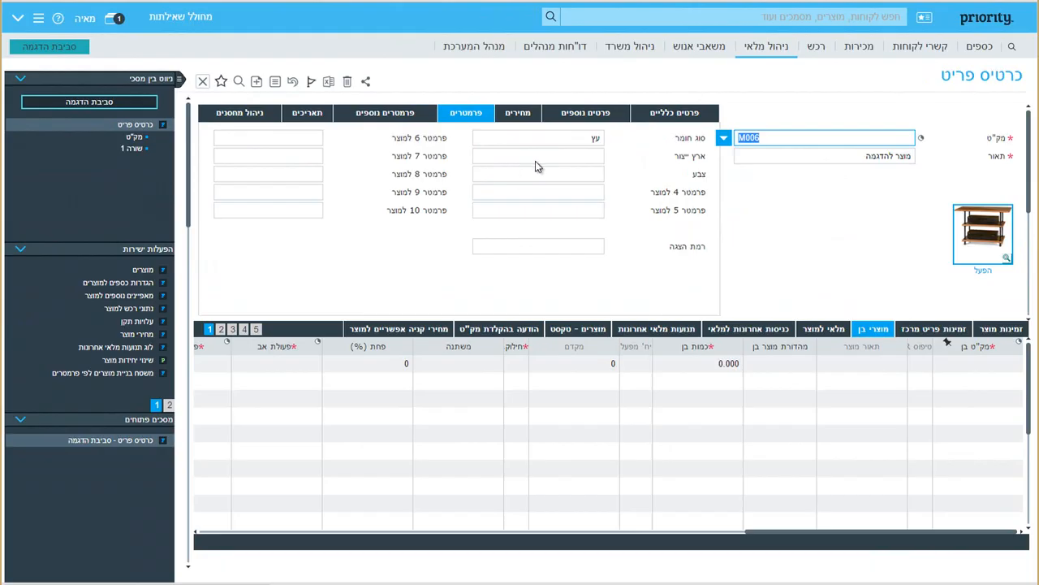
click(765, 47)
mouse_move(765, 66)
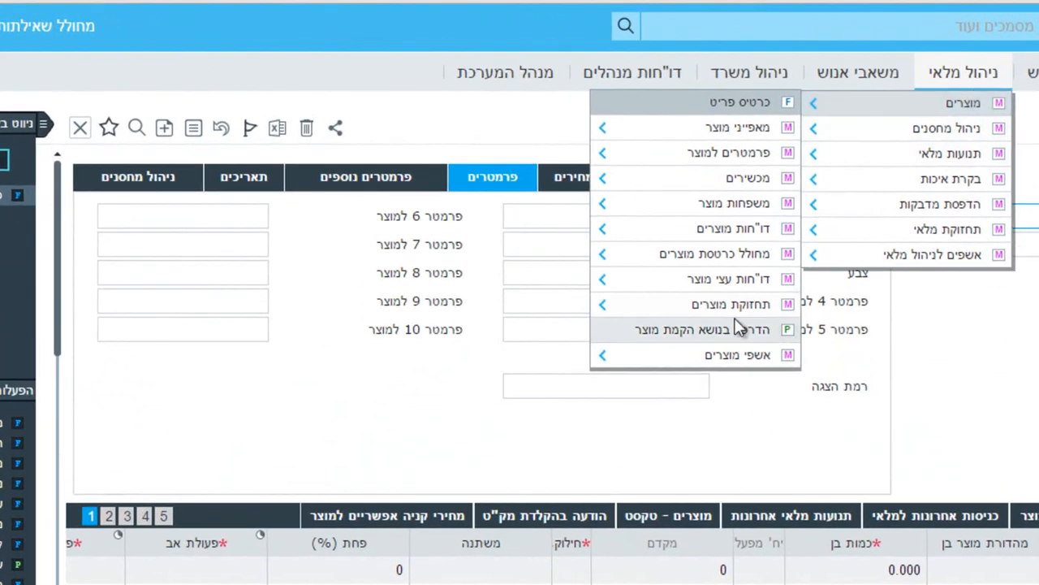
mouse_move(737, 320)
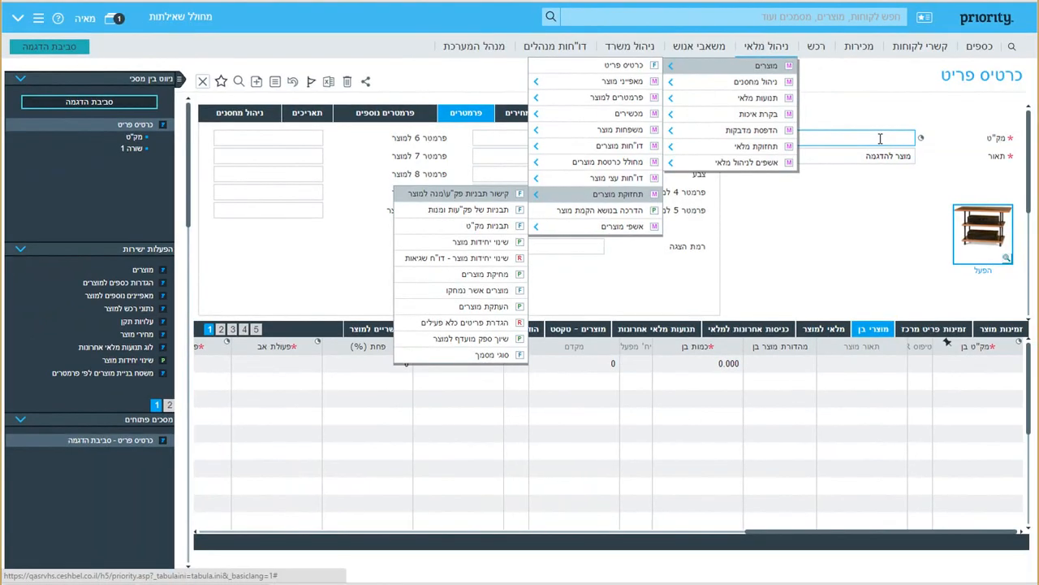
- Retrieve the item card of part M001
click(879, 139)
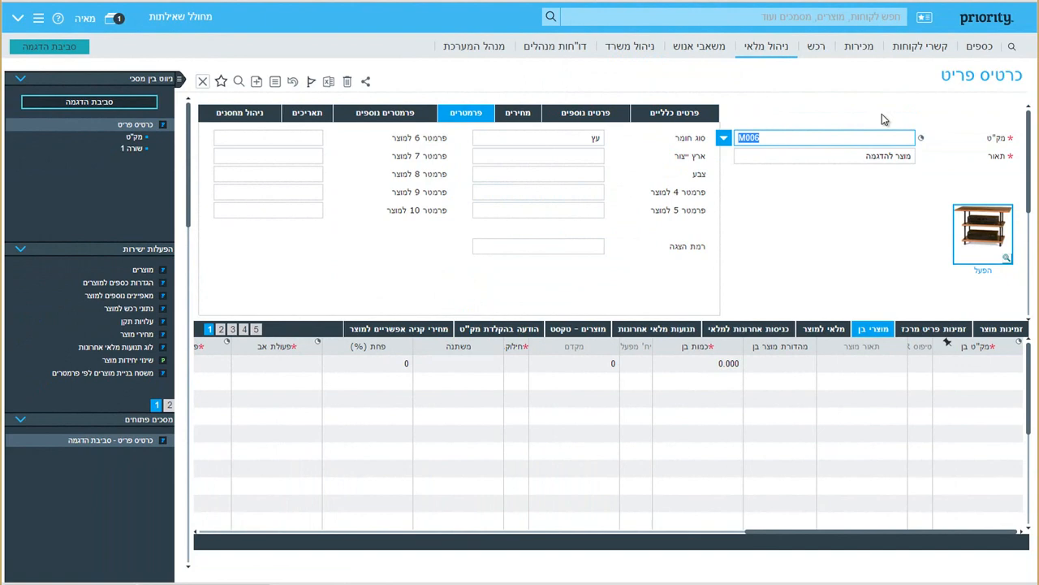
key(BackSpace)
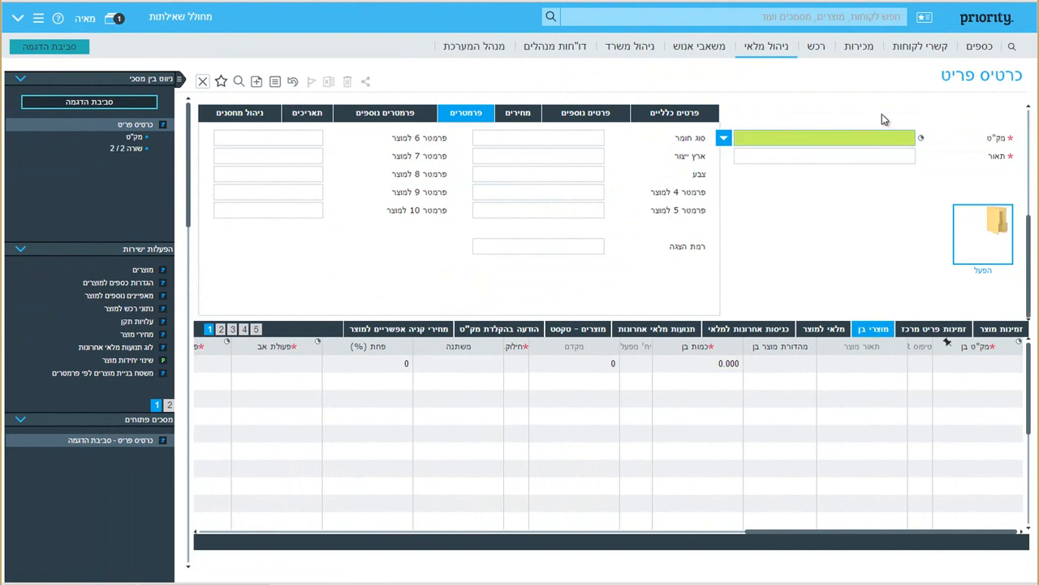
text(M001)
key(Return)
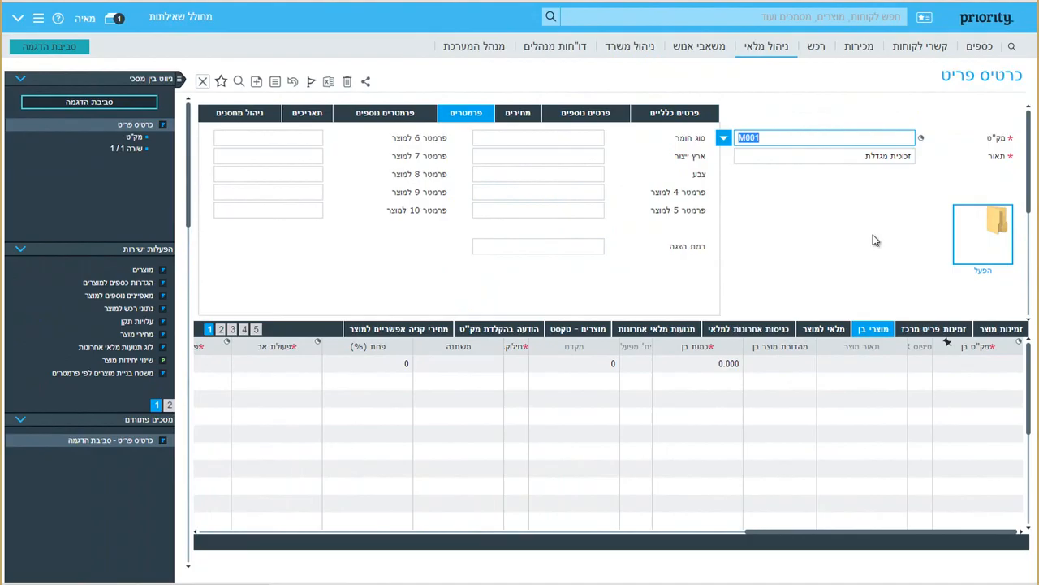
- Show M001's warehouse inventory (מלאי למוצר) and its part availability (זמינות מוצר)
click(824, 328)
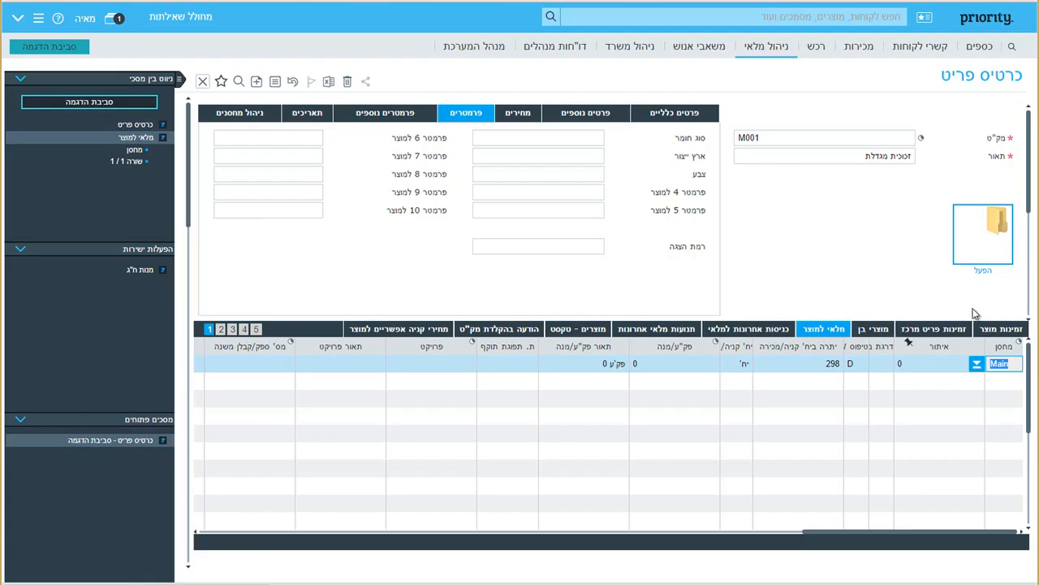
click(1000, 328)
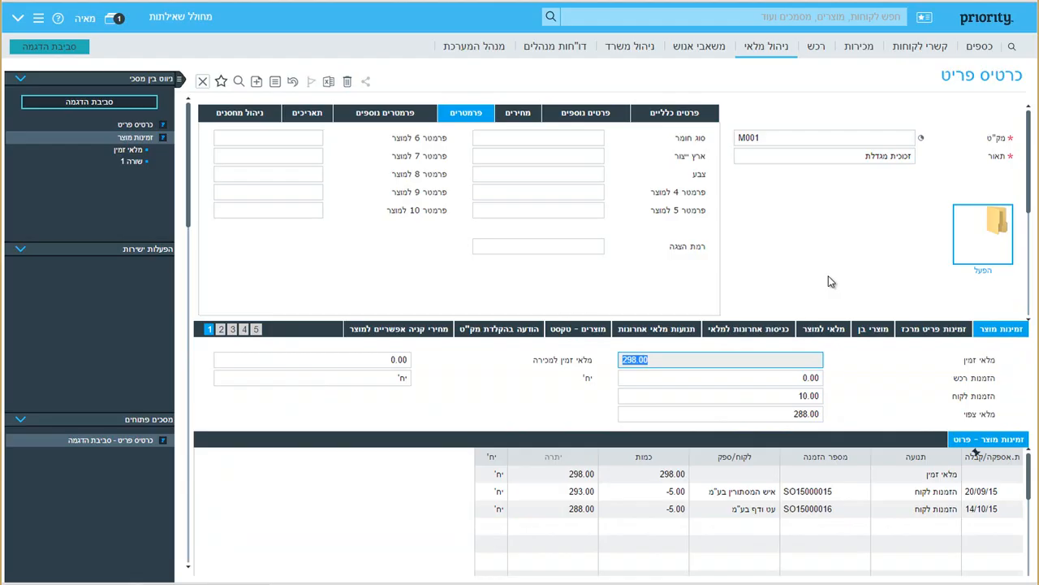
- Show the recent inventory transactions (תנועות מלאי אחרונות) of M001 and read the help on recent inventory entries (כניסות אחרונות למלאי)
click(674, 336)
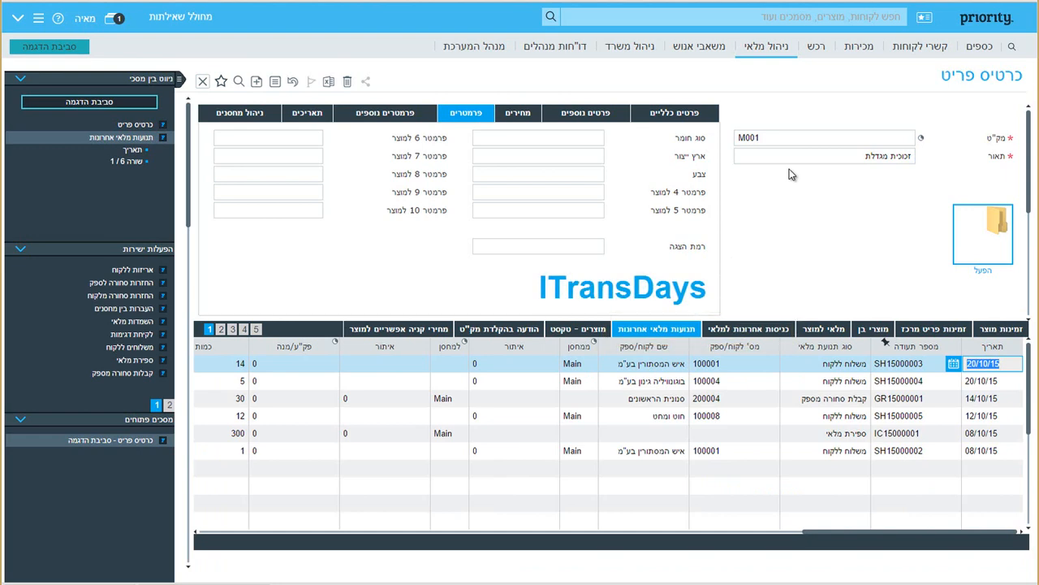
right_click(769, 333)
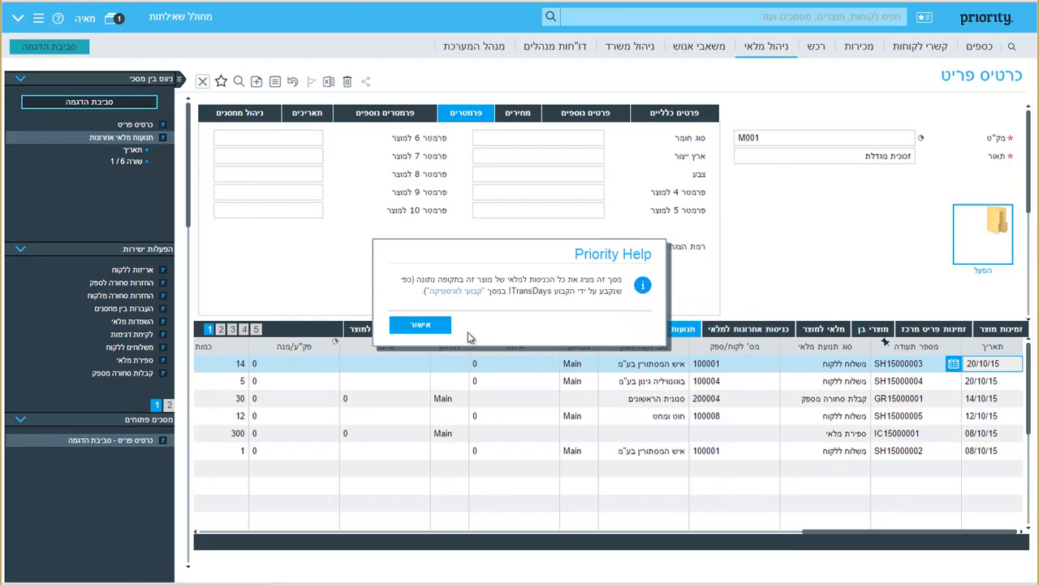
click(422, 325)
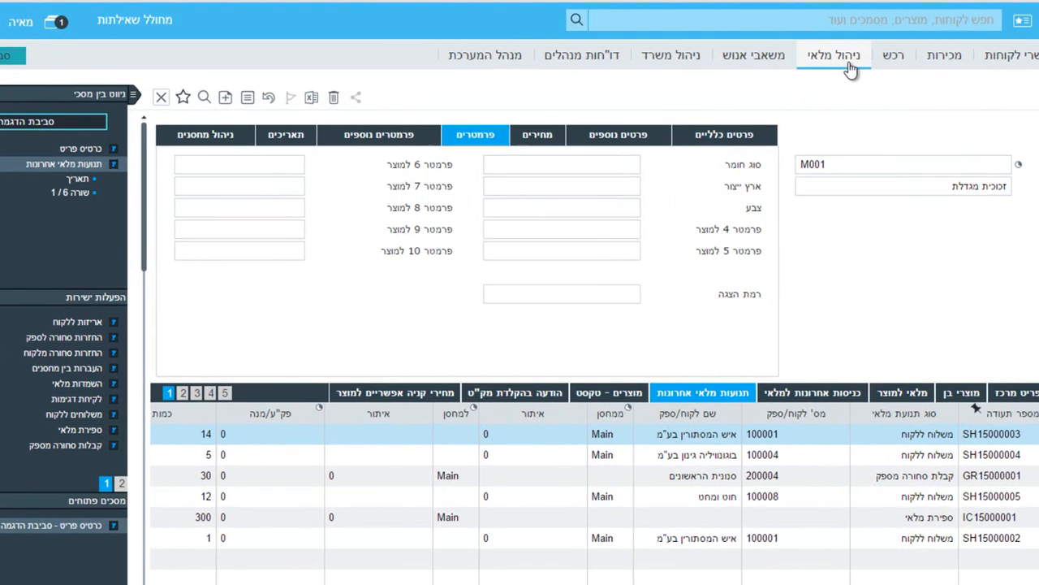
- Start a new תנועות ומלאי למחסן report from the summarized inventory transaction reports
click(767, 46)
mouse_move(730, 220)
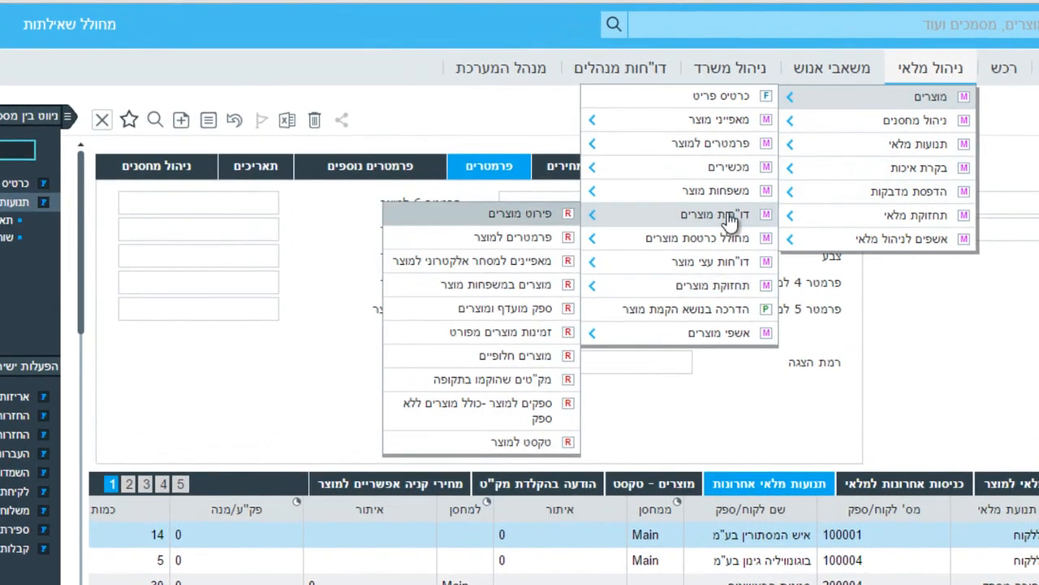
mouse_move(734, 240)
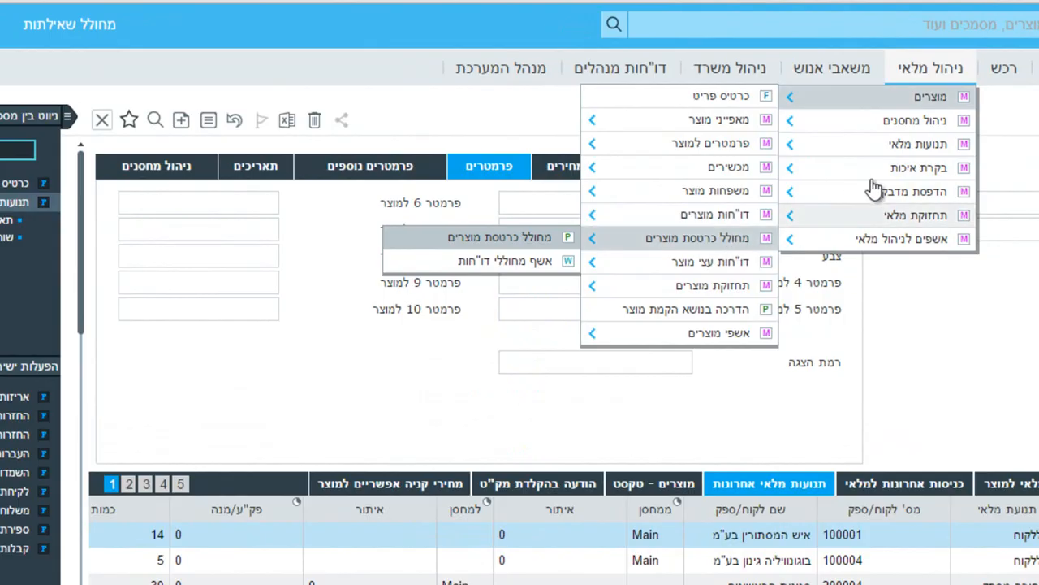
mouse_move(863, 144)
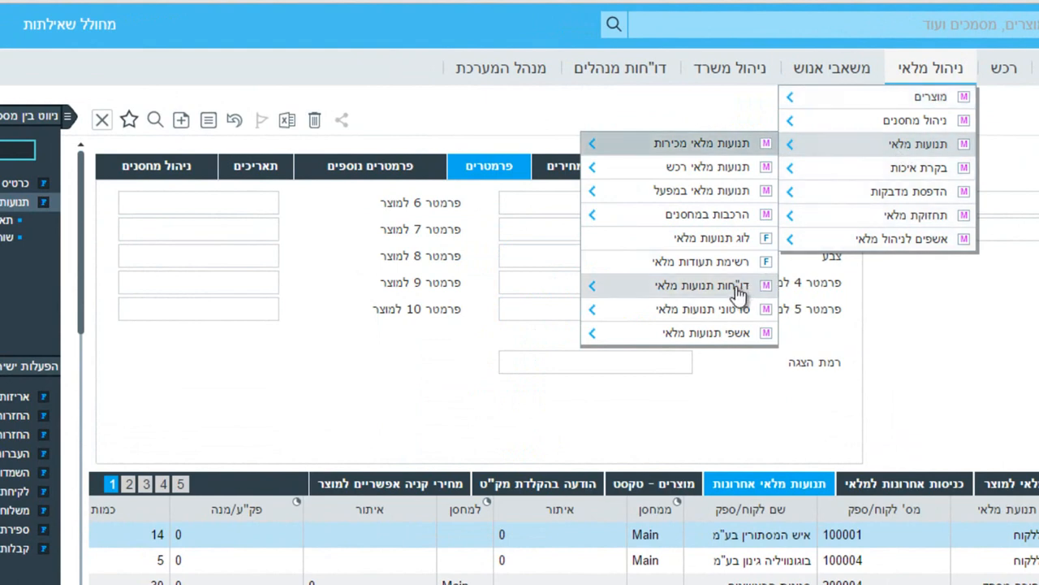
mouse_move(739, 292)
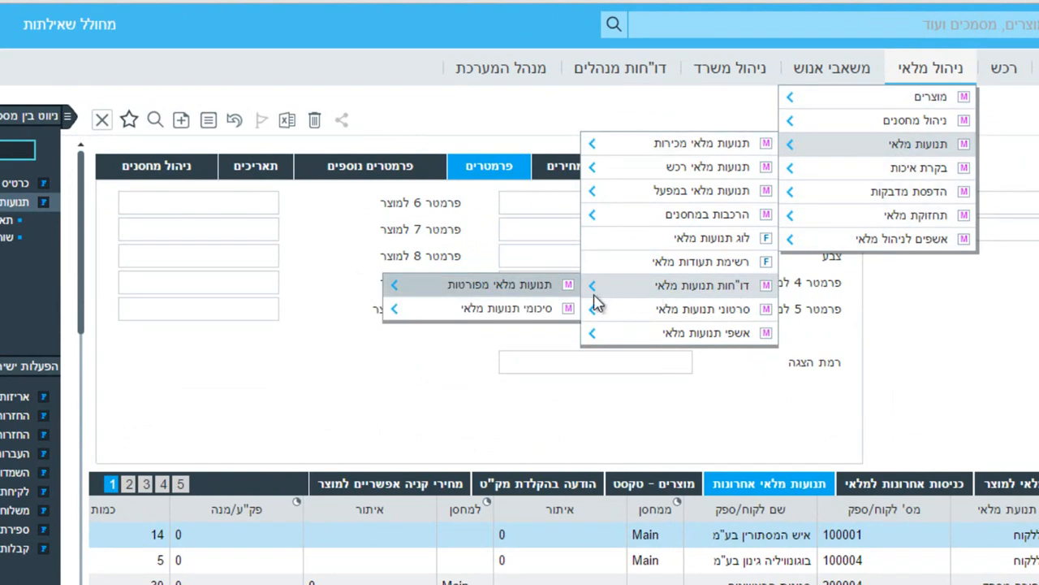
mouse_move(528, 313)
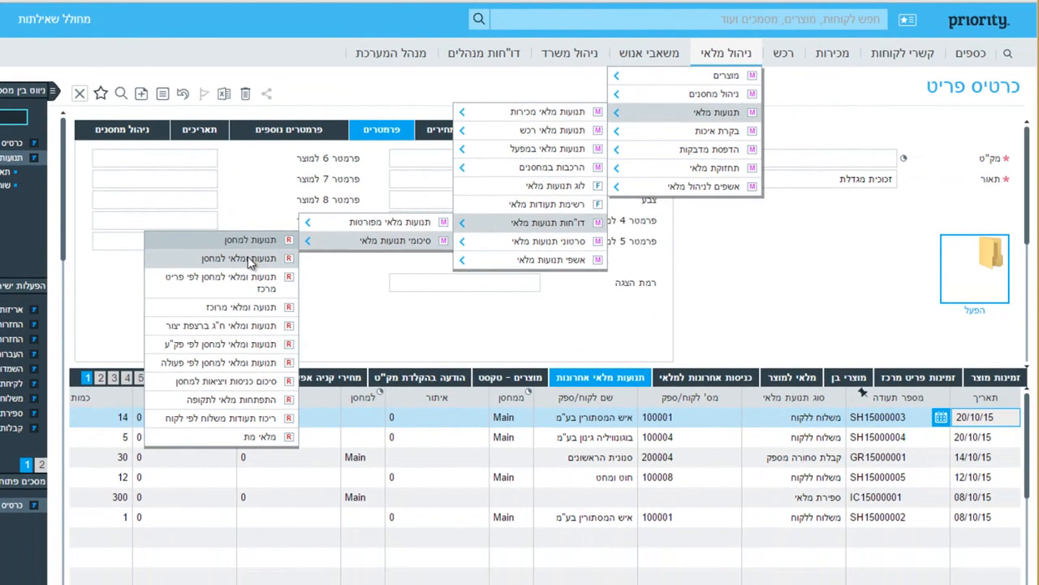
click(265, 276)
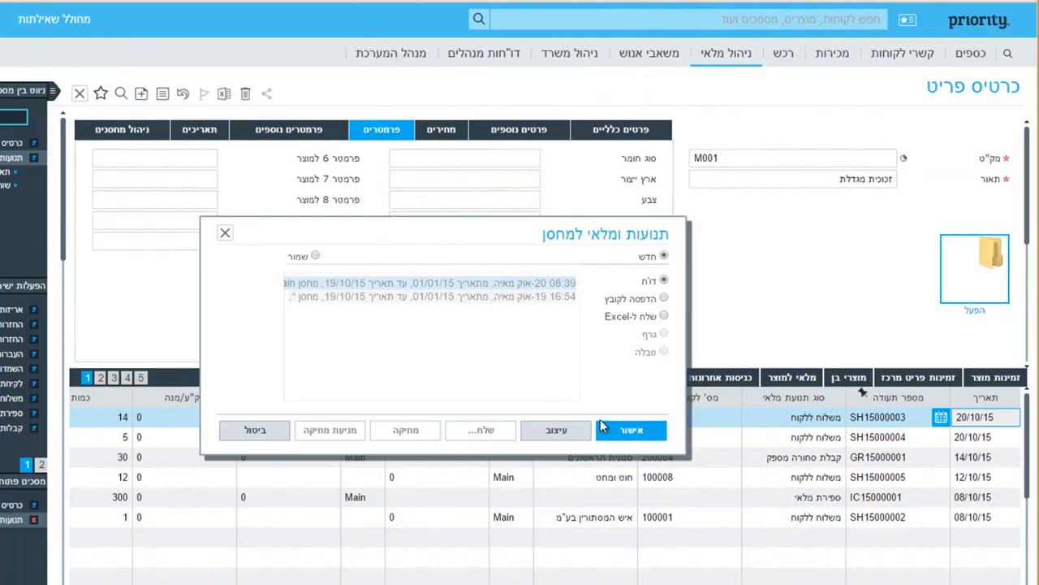
click(624, 430)
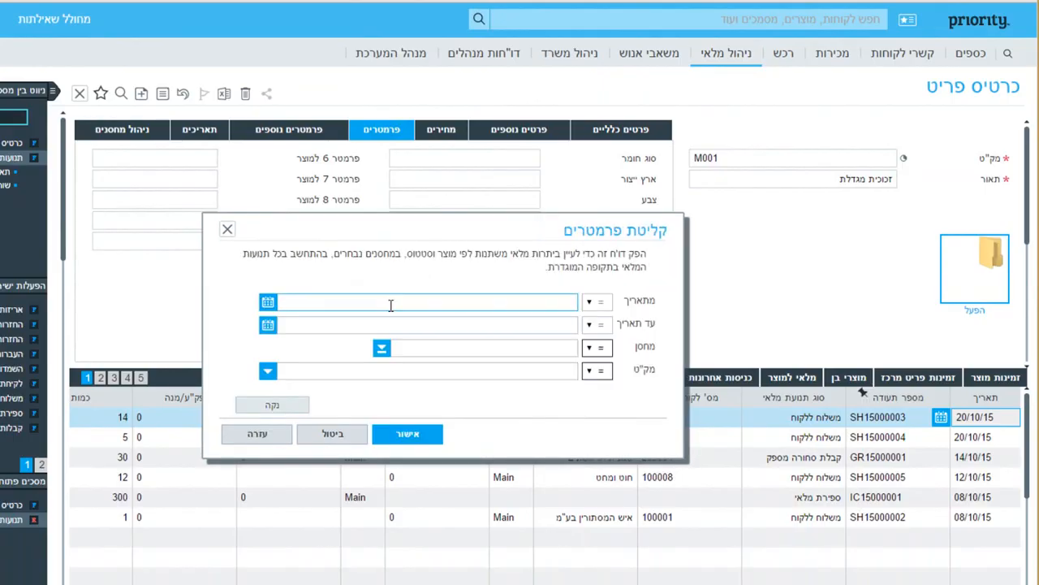
- Run the report from 01/06/15 to today (היום) for warehouse Main and part M001, then return to the item card
text(01/06/15)
click(268, 325)
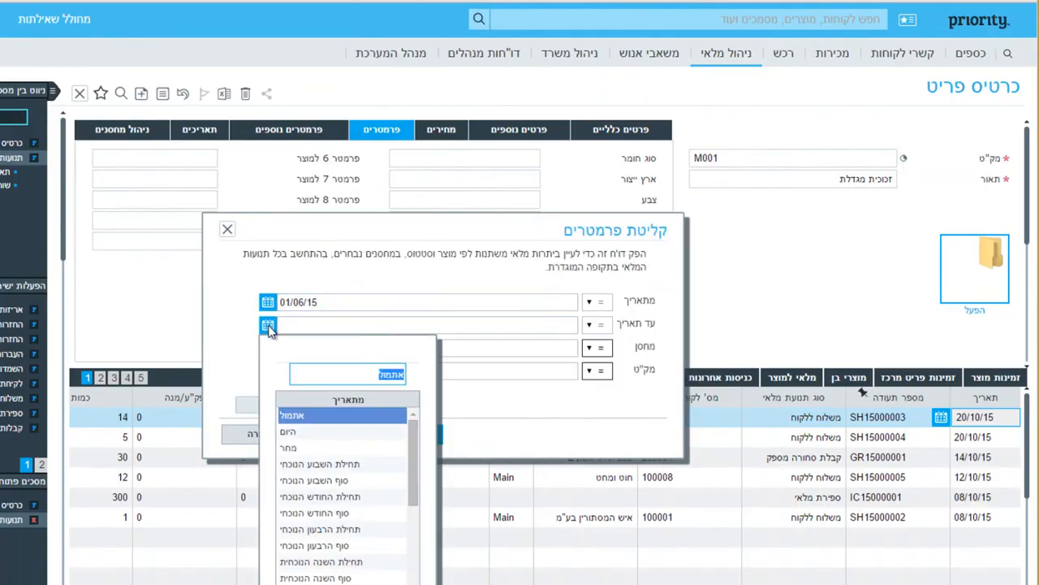
click(290, 432)
click(382, 347)
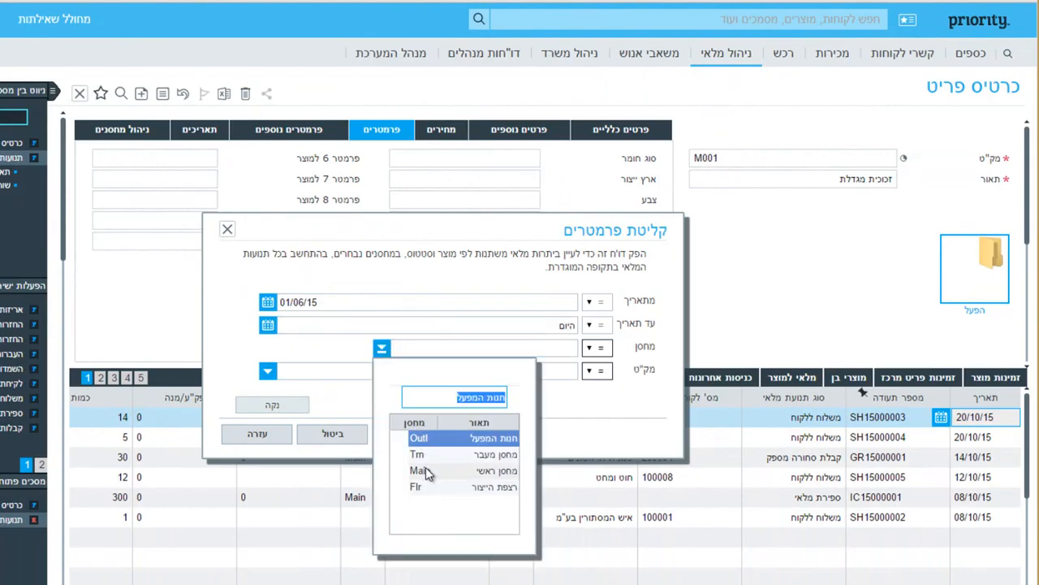
click(426, 470)
click(290, 371)
text(M001)
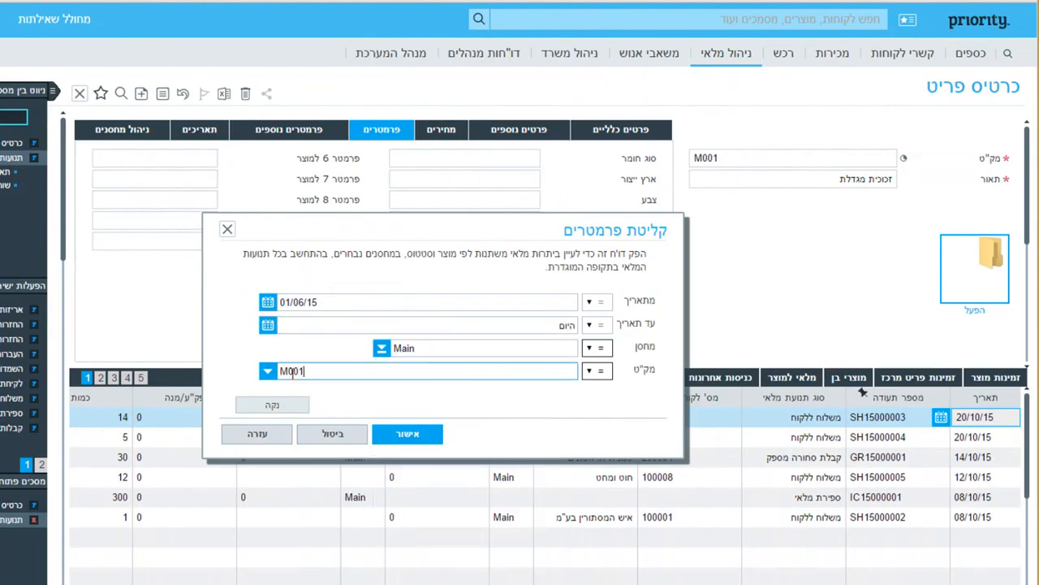
click(410, 425)
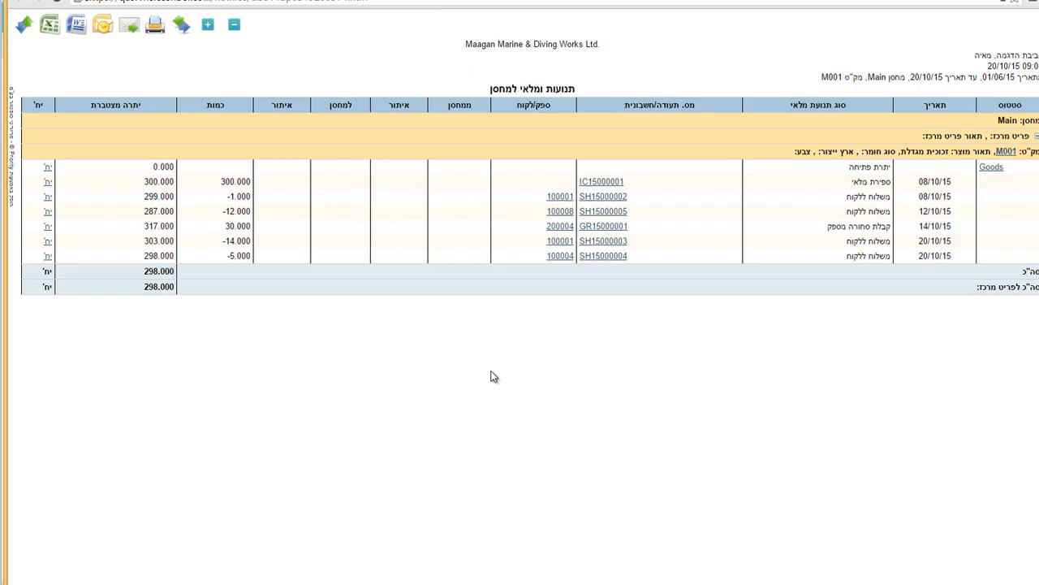
key(alt+Tab)
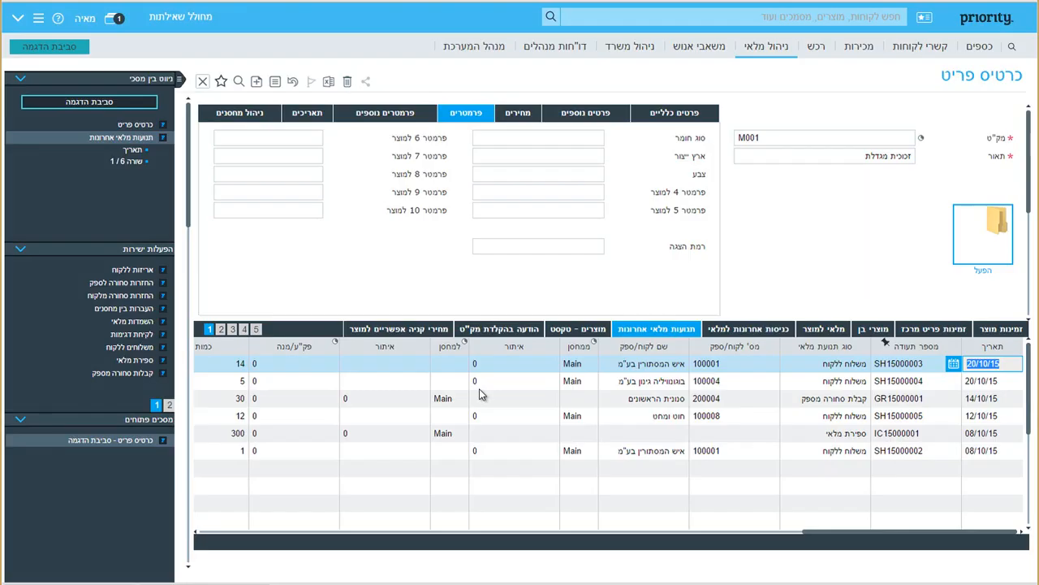
click(766, 46)
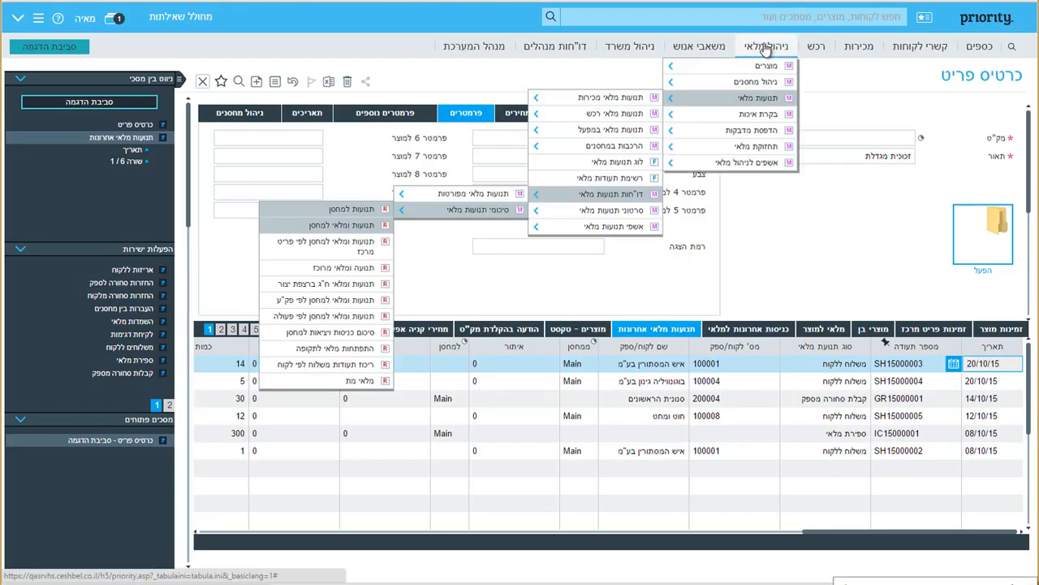
mouse_move(747, 163)
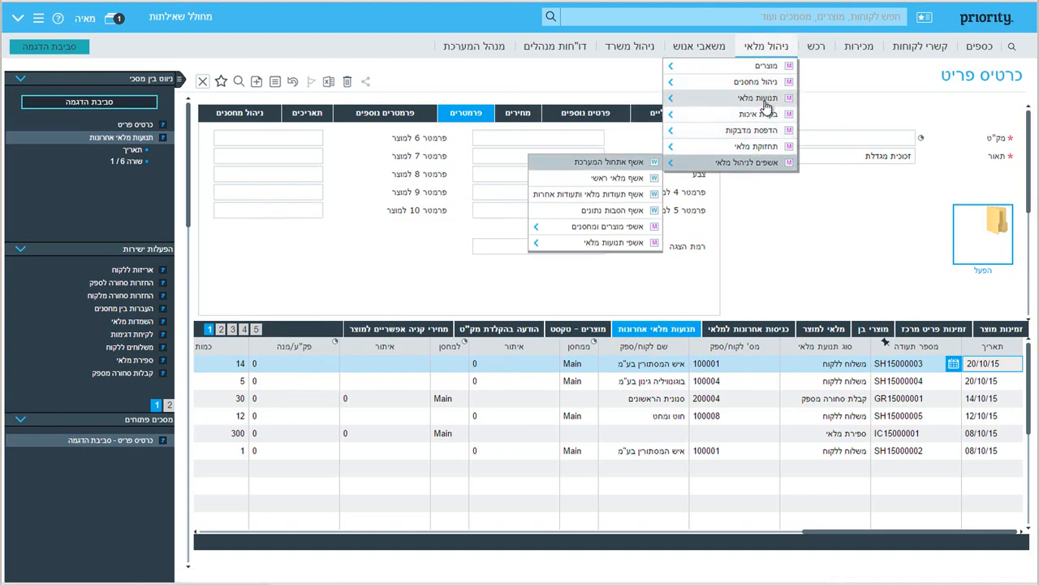
mouse_move(759, 99)
mouse_move(619, 230)
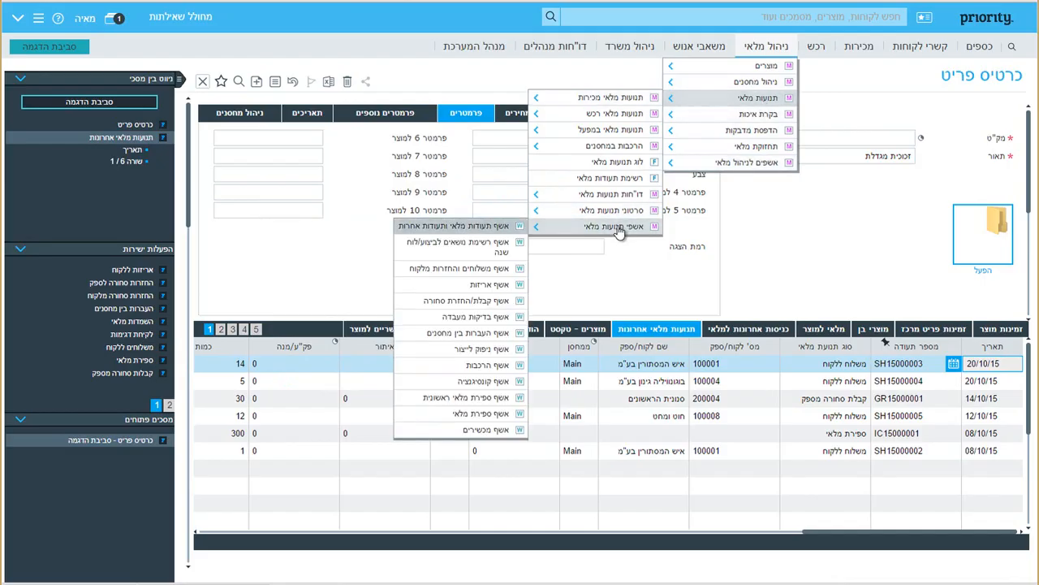